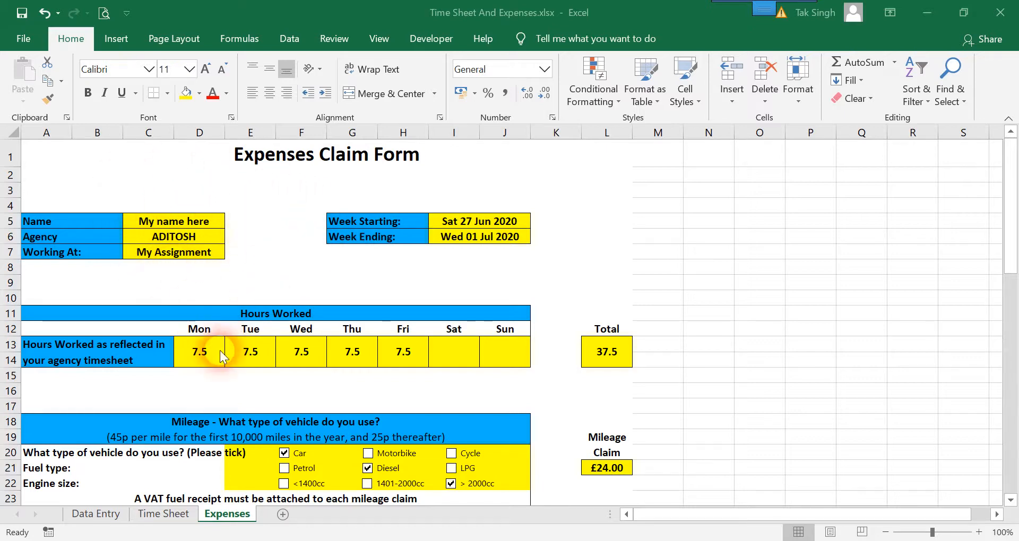
# Replace the placeholder name in C5 with the claimant's own name
pyautogui.press('F2')
pyautogui.doubleClick(170, 223)
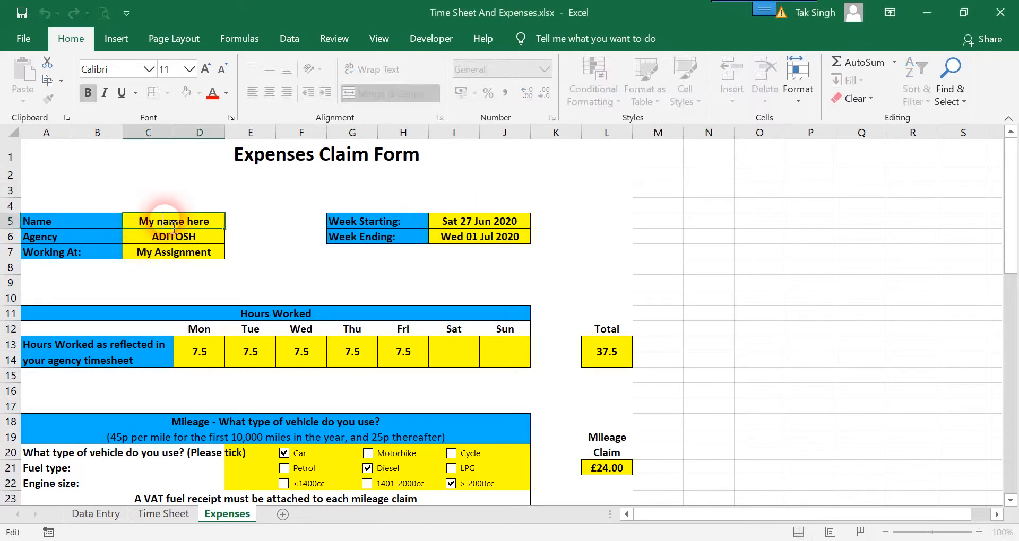
pyautogui.moveTo(212, 226); pyautogui.dragTo(101, 219)
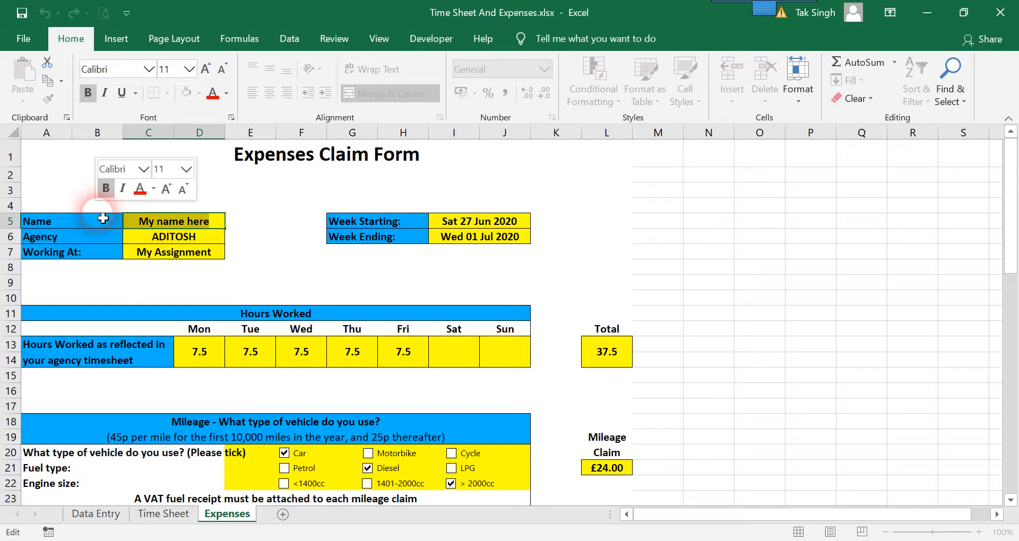
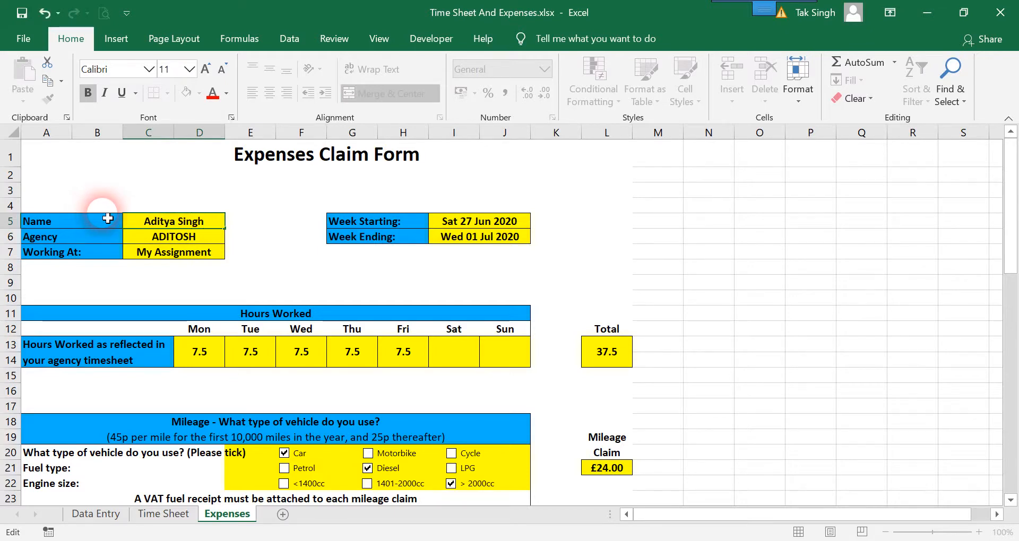
pyautogui.press('Return')
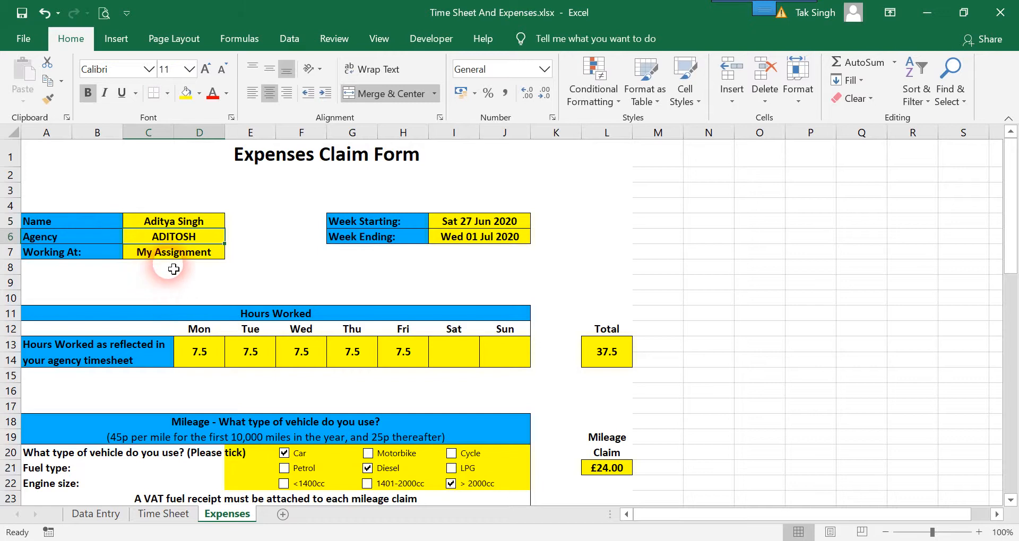
pyautogui.click(184, 257)
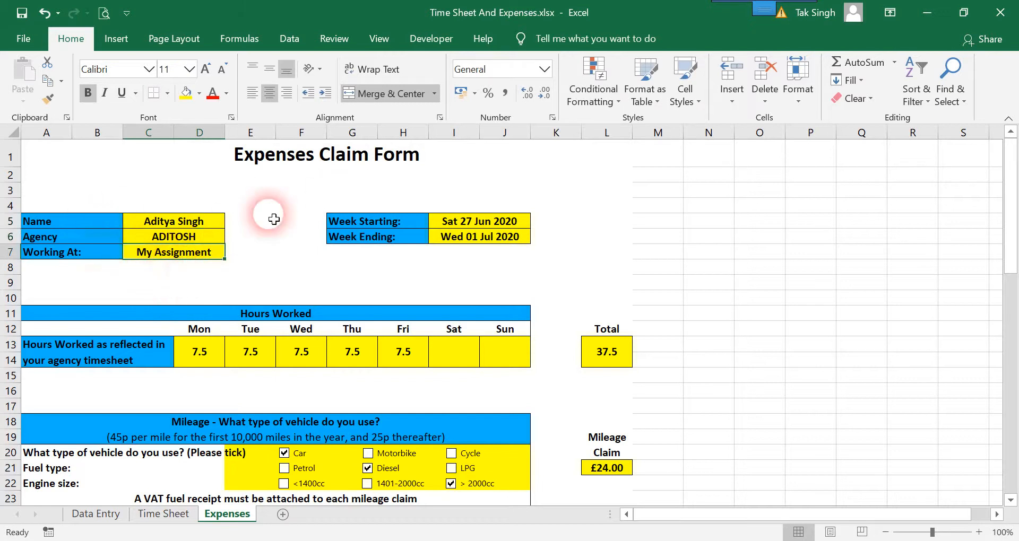
# Link the Week Ending cell I6 to the Data Entry sheet's date in B3
pyautogui.click(487, 223)
pyautogui.click(482, 239)
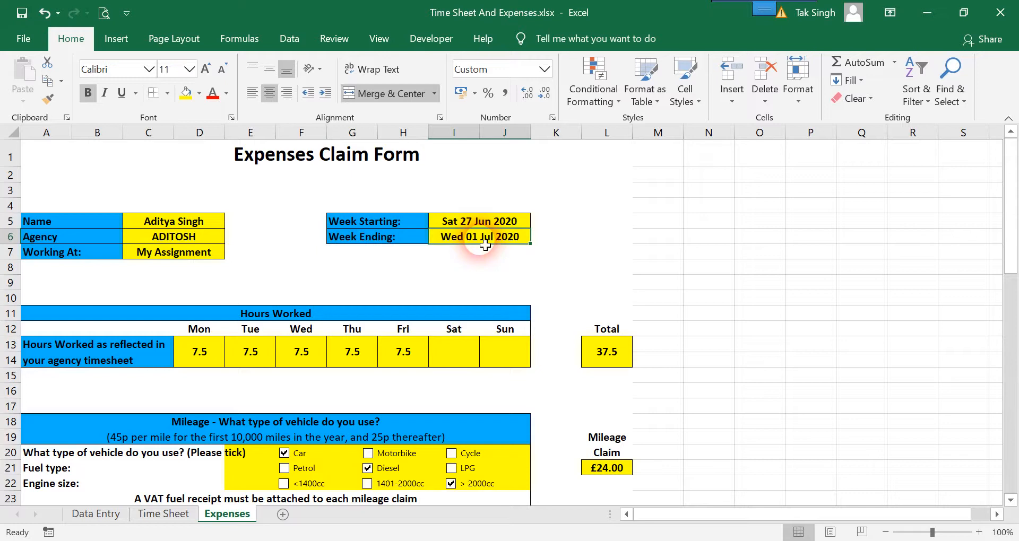
pyautogui.write('=')
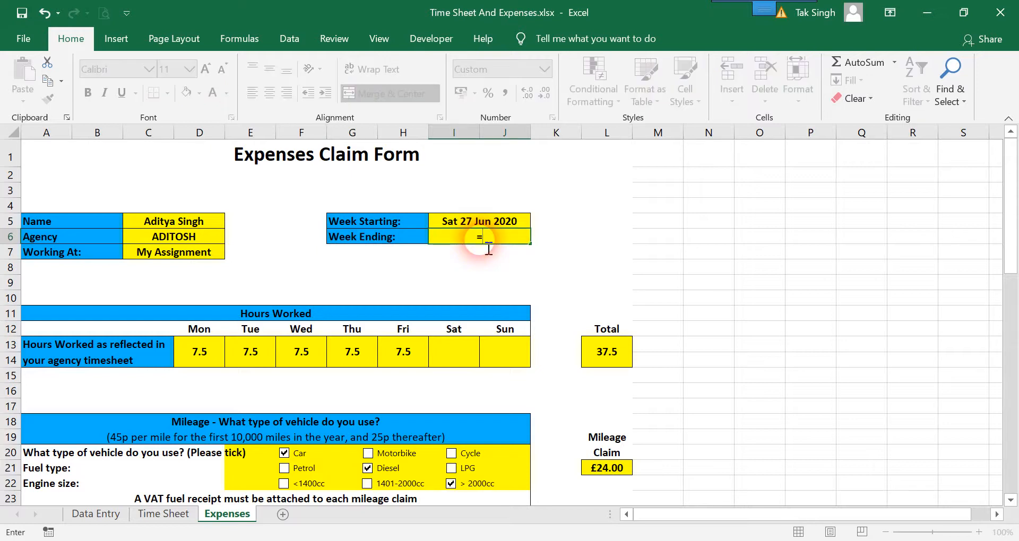
pyautogui.click(88, 516)
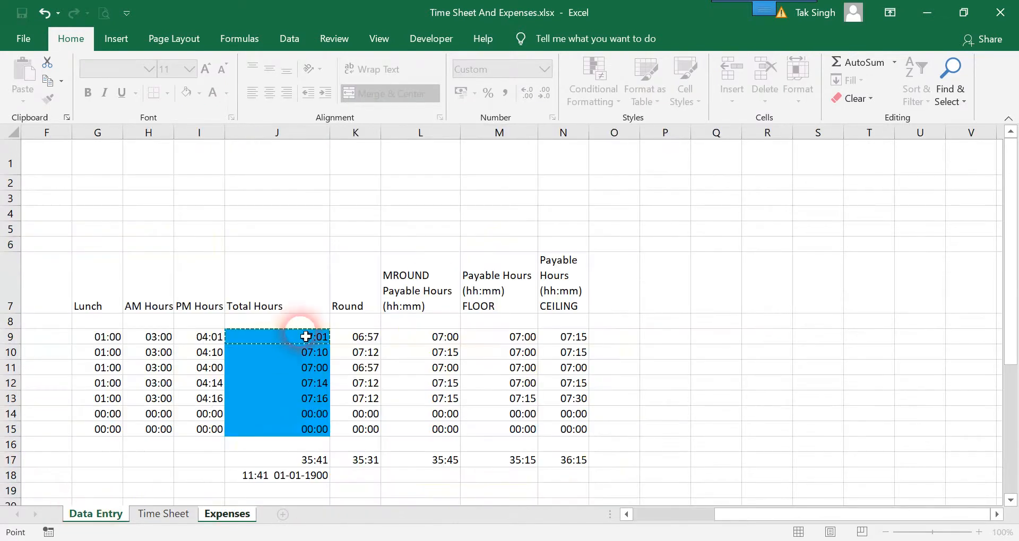
pyautogui.click(306, 337)
pyautogui.hscroll(-3, 344, 335)
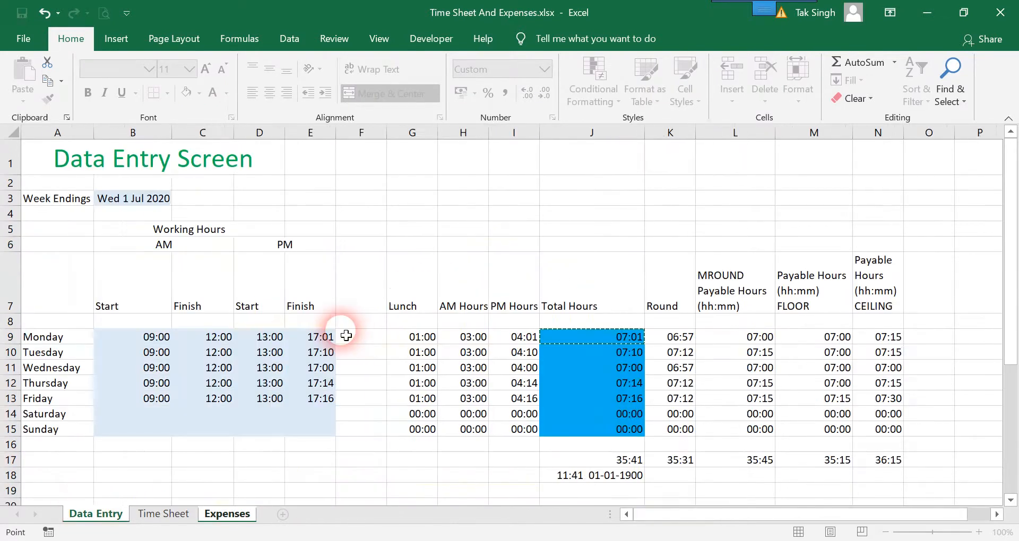
pyautogui.click(136, 207)
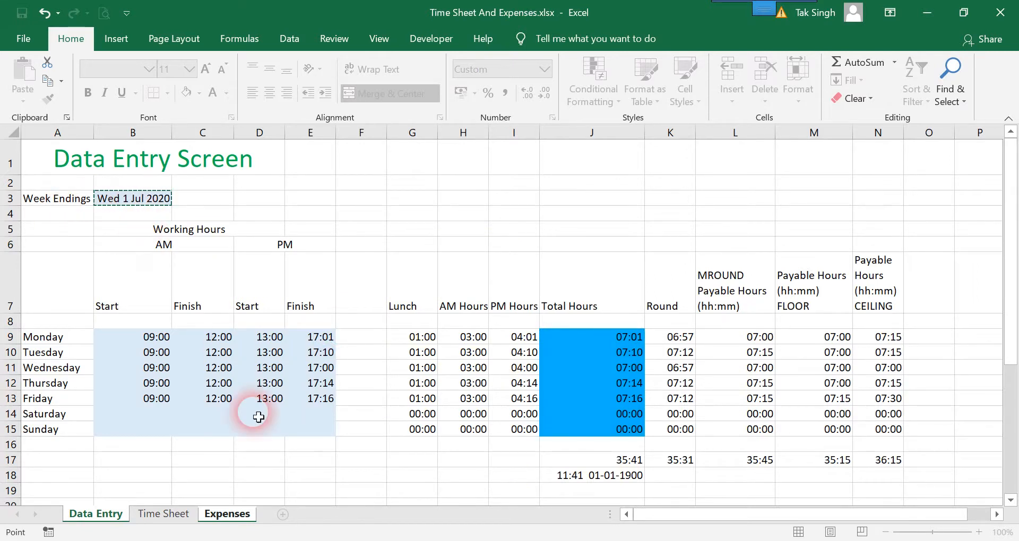
pyautogui.press('Return')
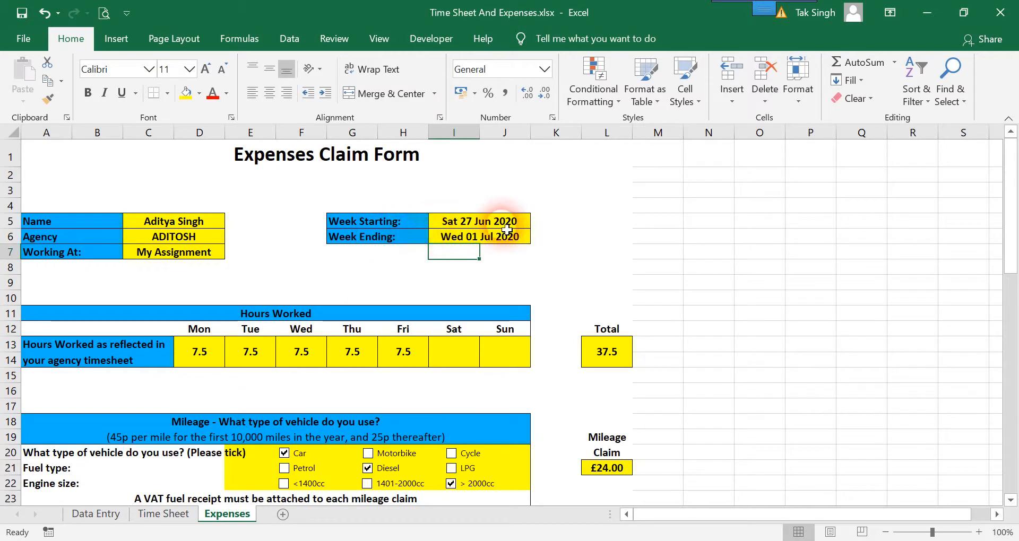
# Check I5's =I6-4 Week Starting formula, leave it unchanged, and return to Data Entry
pyautogui.doubleClick(506, 228)
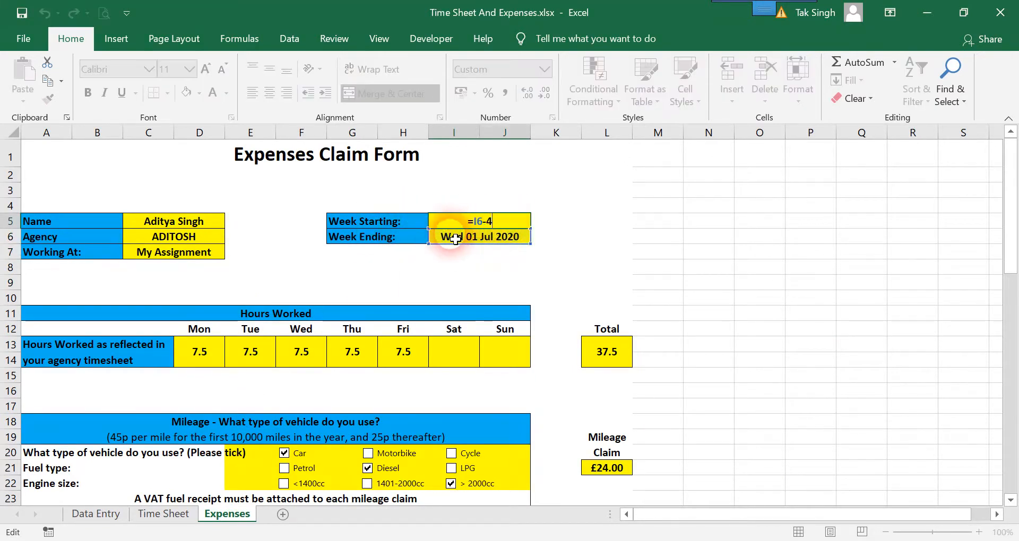
pyautogui.click(475, 266)
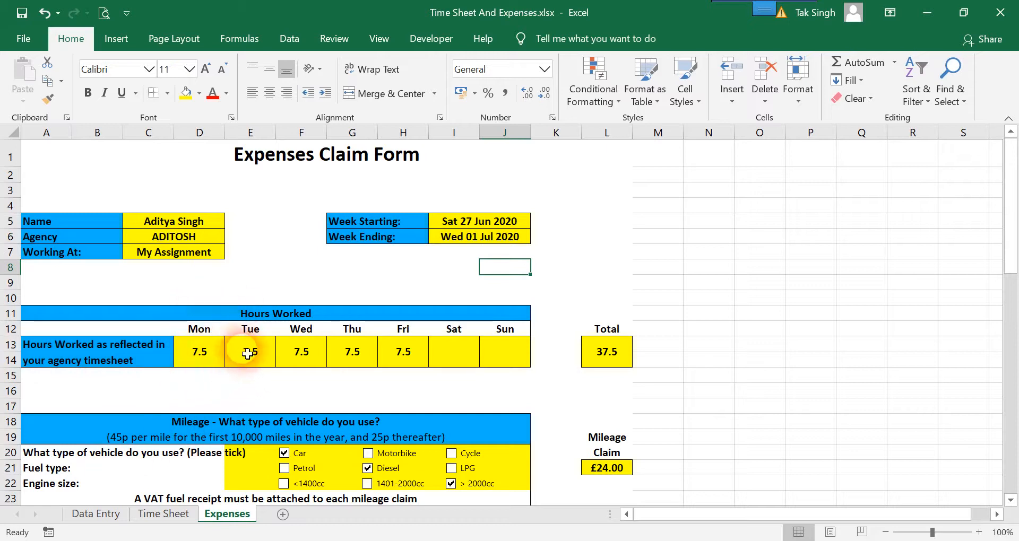
pyautogui.click(96, 514)
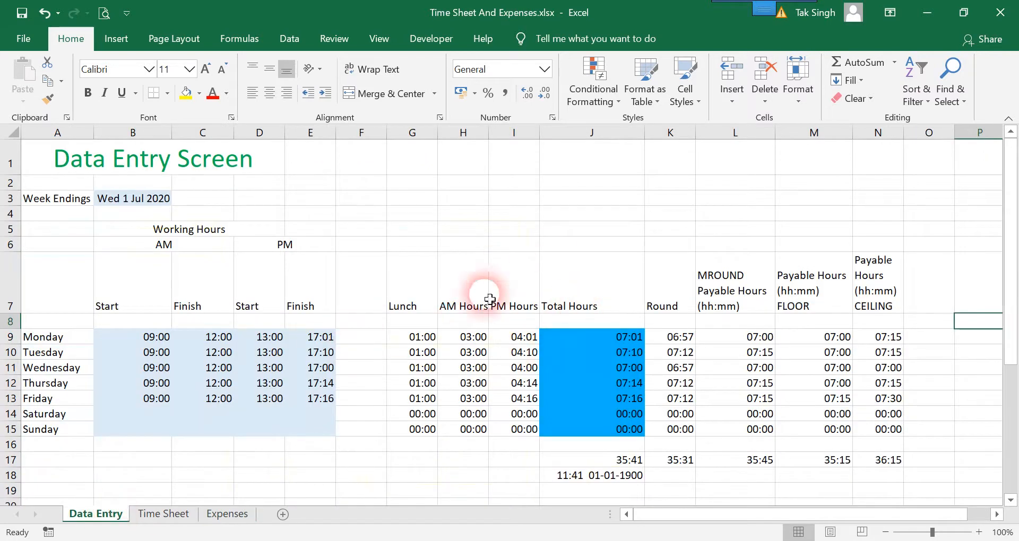
# Narrow column O and remove the blue fill from the Total Hours values J9:J15
pyautogui.hscroll(3, 846, 323)
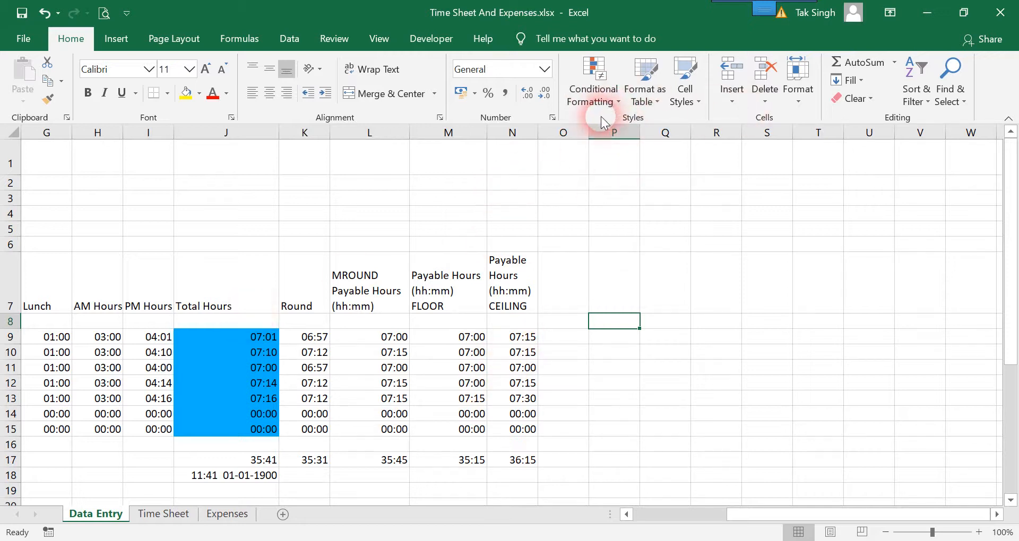
pyautogui.moveTo(595, 137); pyautogui.dragTo(569, 143)
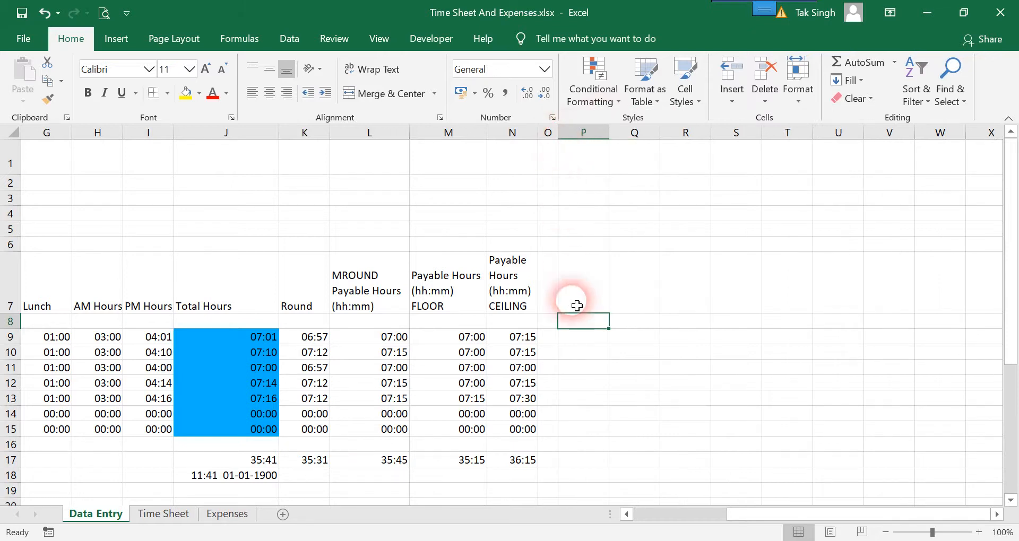
pyautogui.moveTo(236, 345); pyautogui.dragTo(225, 439)
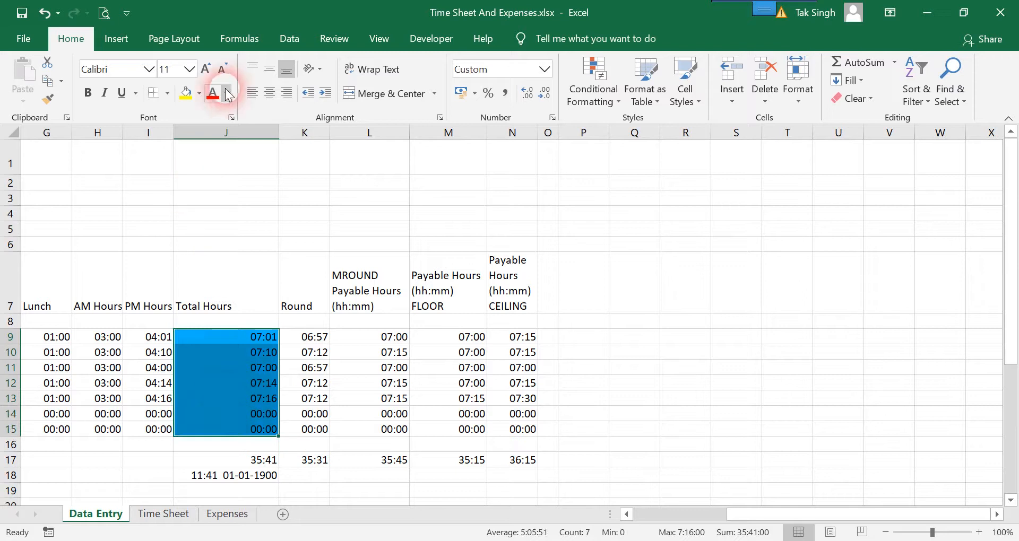
pyautogui.click(199, 94)
pyautogui.click(199, 239)
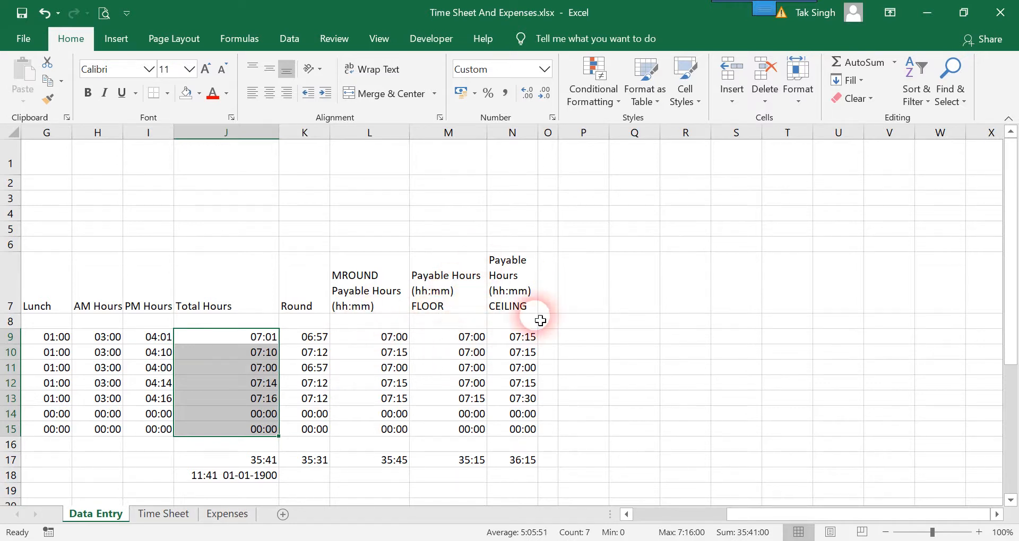
# Fill the CEILING payable hours N9:N15 with the blue standard colour
pyautogui.click(516, 344)
pyautogui.moveTo(517, 344); pyautogui.dragTo(511, 428)
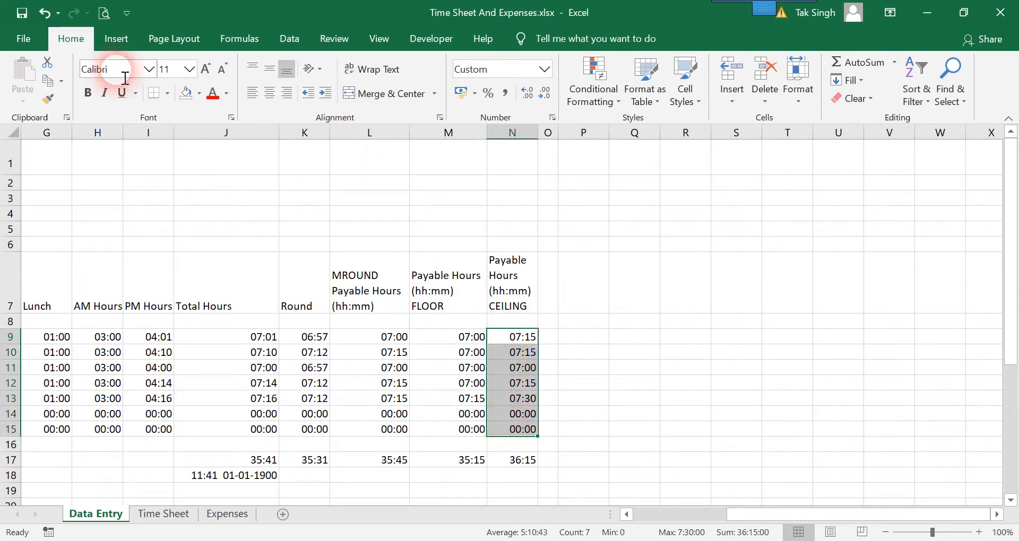
pyautogui.click(199, 94)
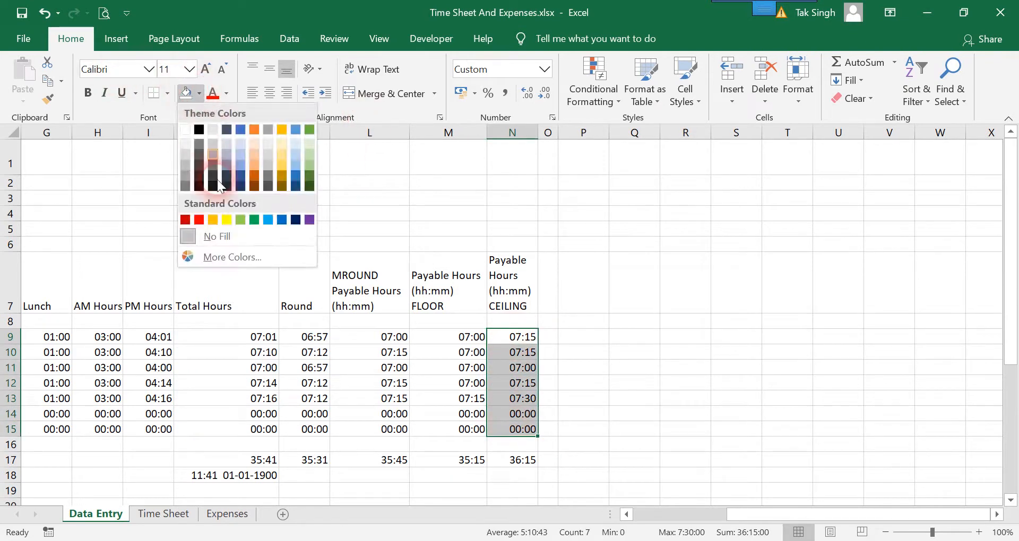
pyautogui.click(268, 221)
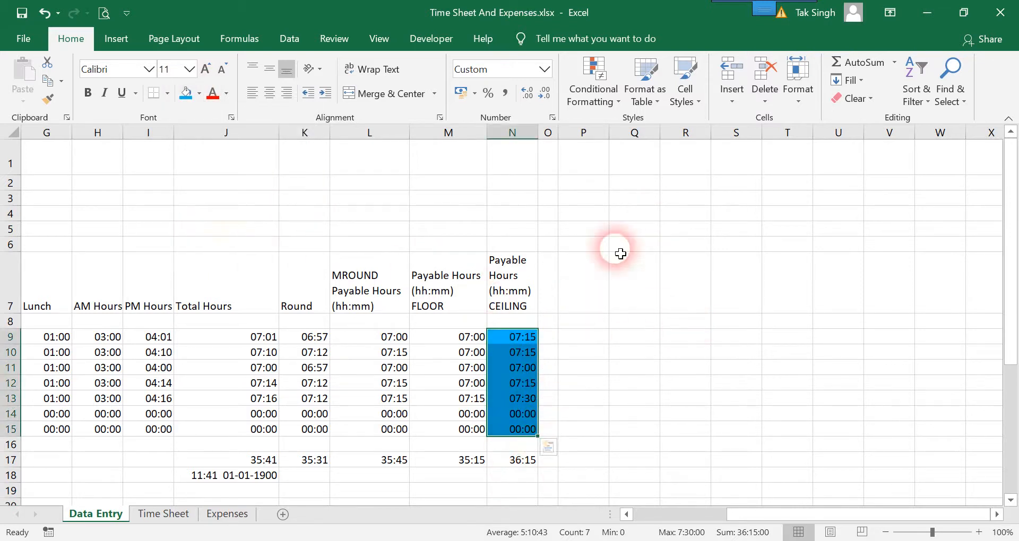
pyautogui.click(600, 262)
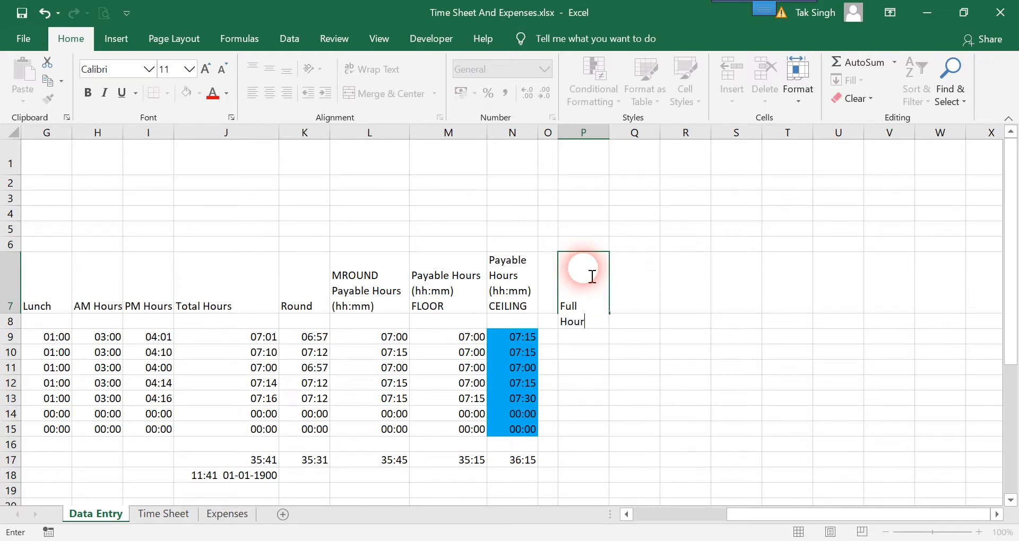
# Add a Full Hours heading in P7, centred horizontally and vertically
pyautogui.write('s')
pyautogui.press('Return')
pyautogui.click(589, 275)
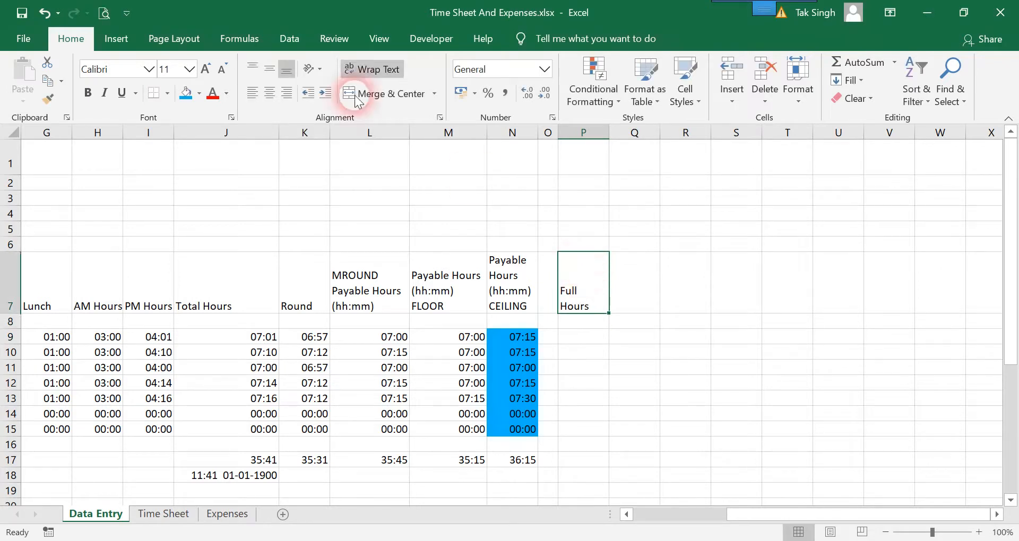
pyautogui.click(269, 94)
pyautogui.click(269, 69)
# Enter an HOUR formula on N9 in P9 and fill it down to P15
pyautogui.click(583, 342)
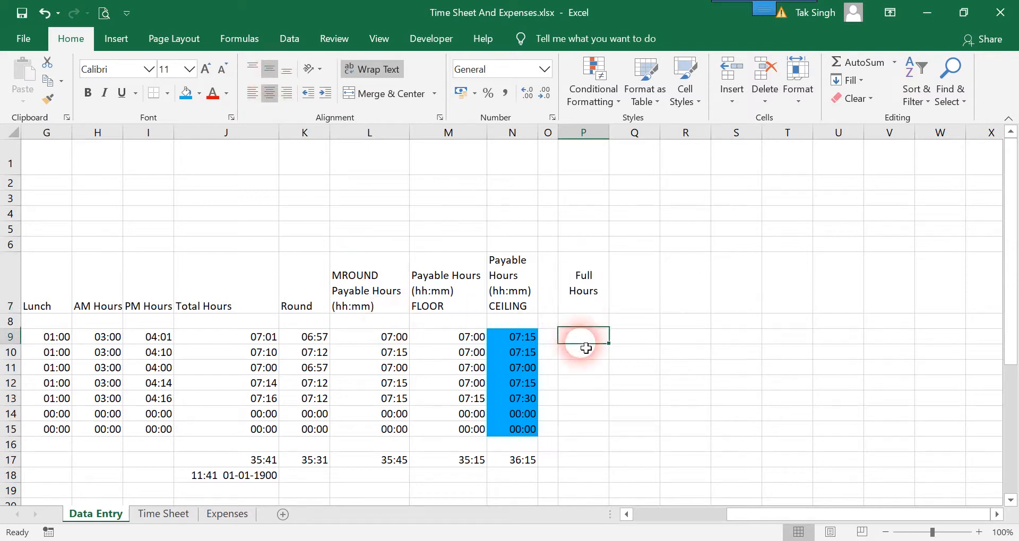
pyautogui.write('=')
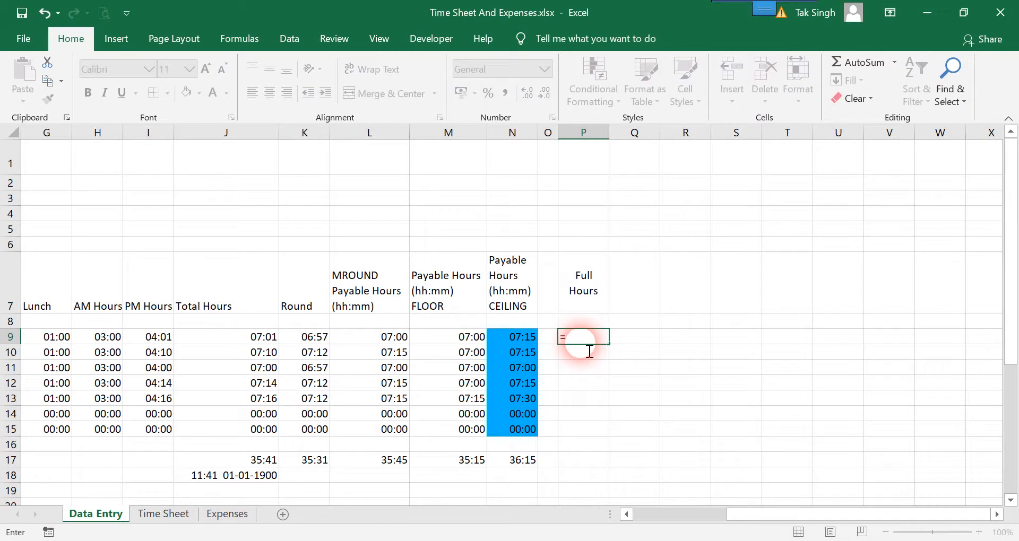
pyautogui.write('ho')
pyautogui.doubleClick(589, 353)
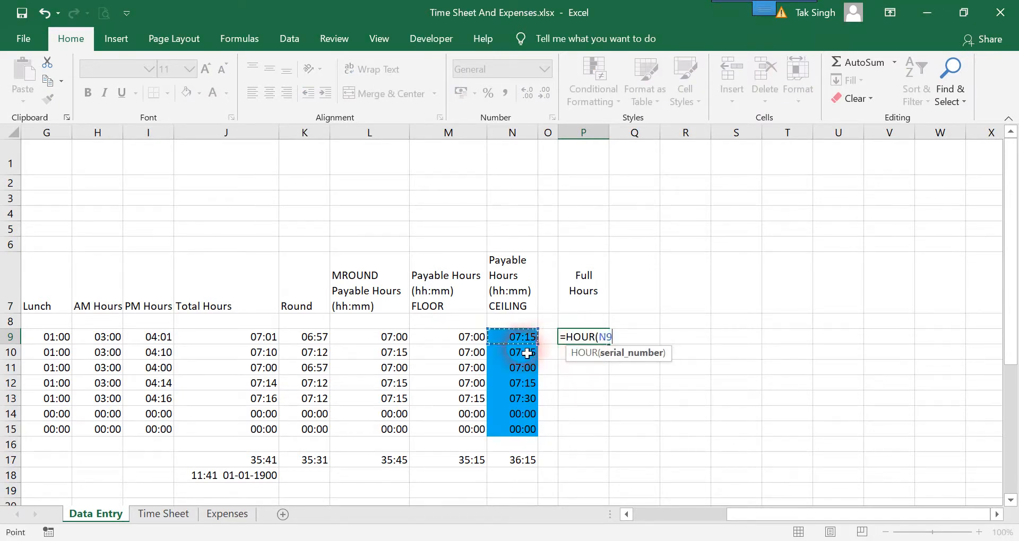
pyautogui.press('Return')
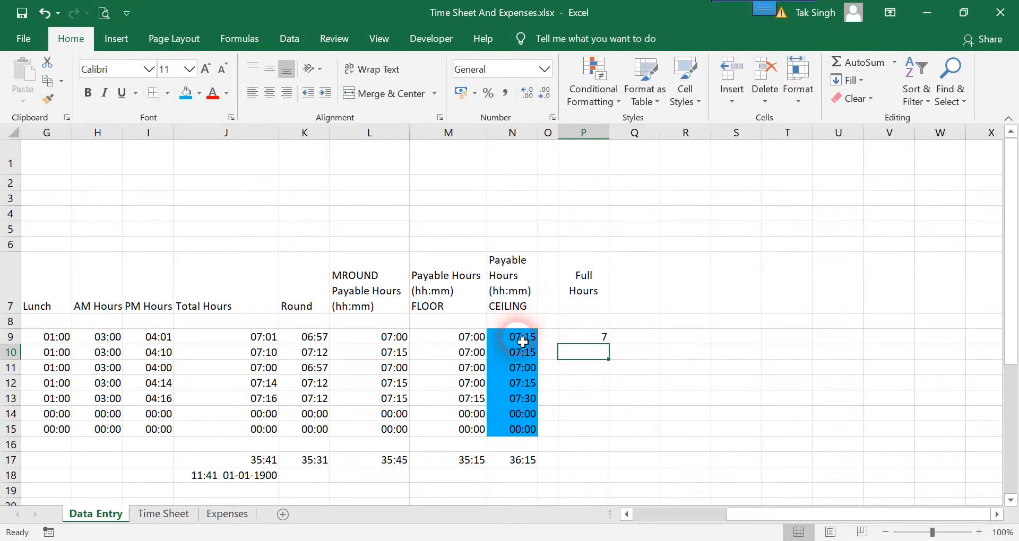
pyautogui.click(603, 342)
pyautogui.moveTo(610, 346); pyautogui.dragTo(617, 444)
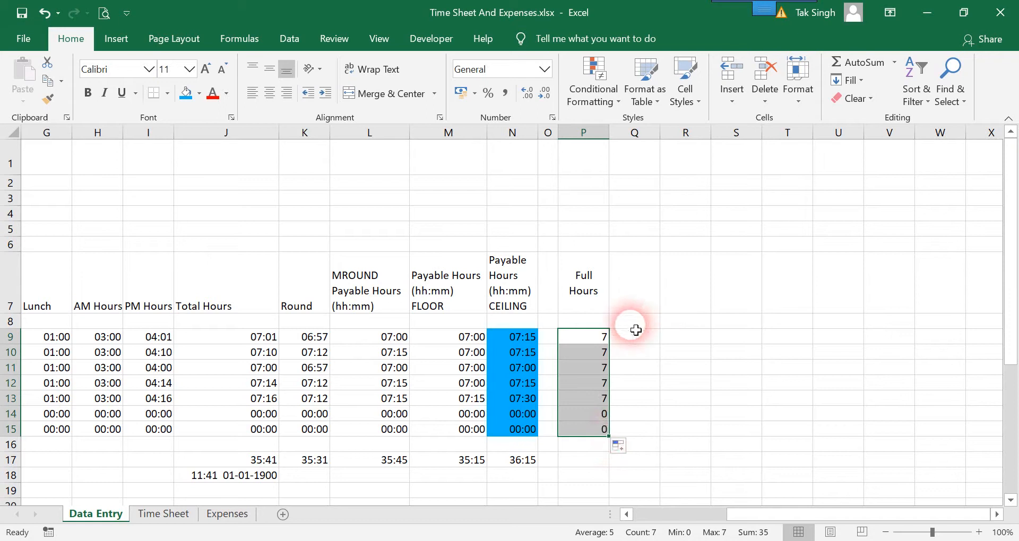
pyautogui.click(653, 274)
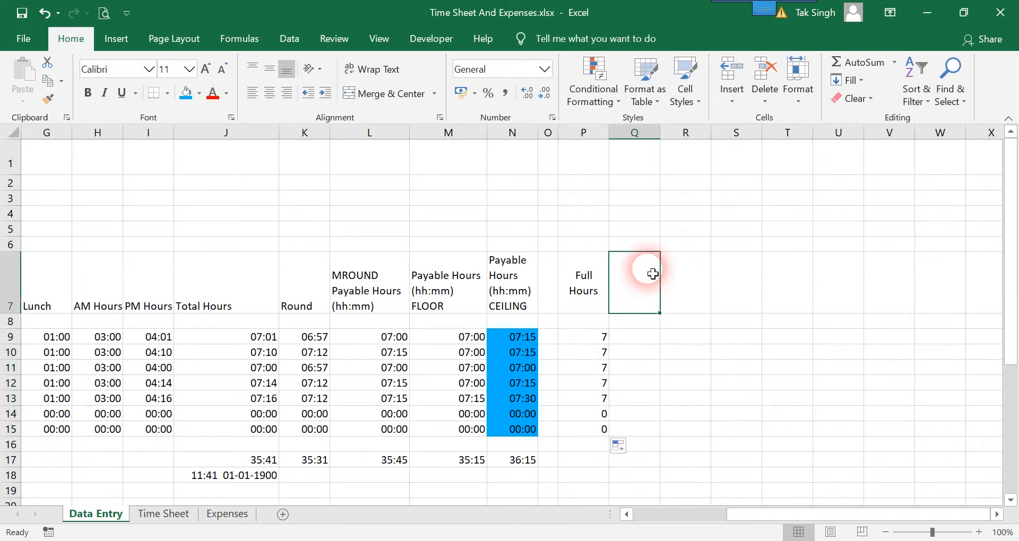
# Add a Full Minutes heading in Q7, centred horizontally and vertically
pyautogui.write('Full')
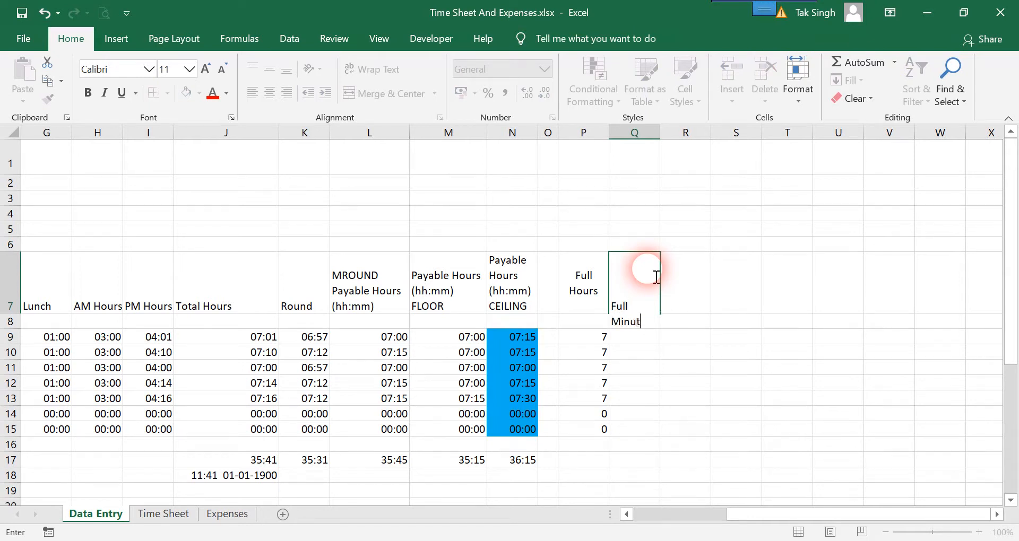
pyautogui.press('Return')
pyautogui.click(652, 273)
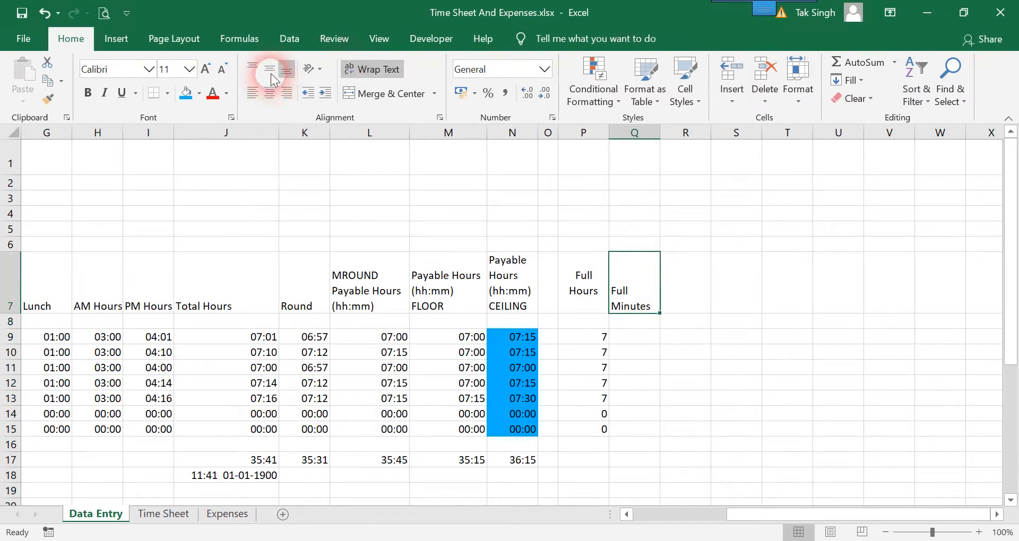
pyautogui.click(270, 94)
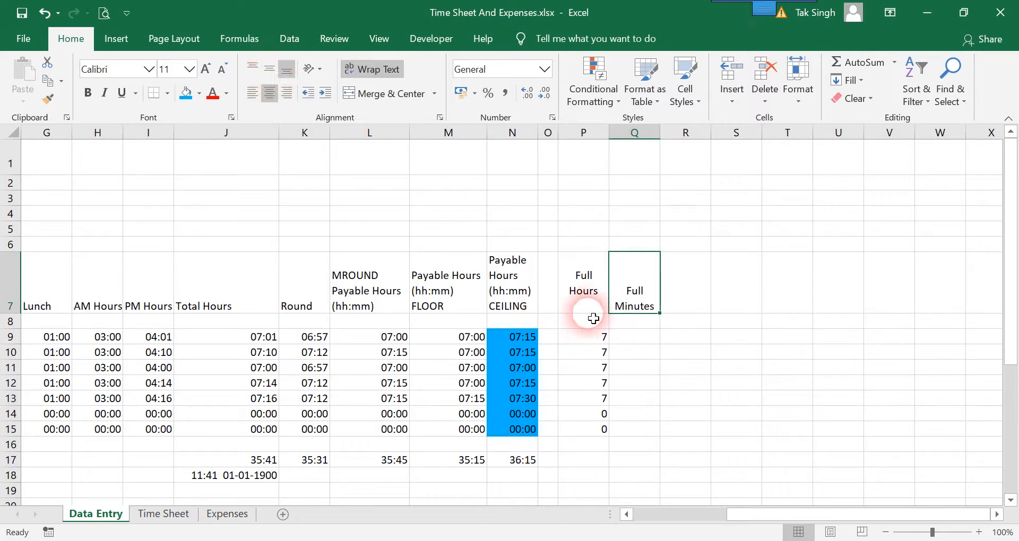
pyautogui.click(269, 68)
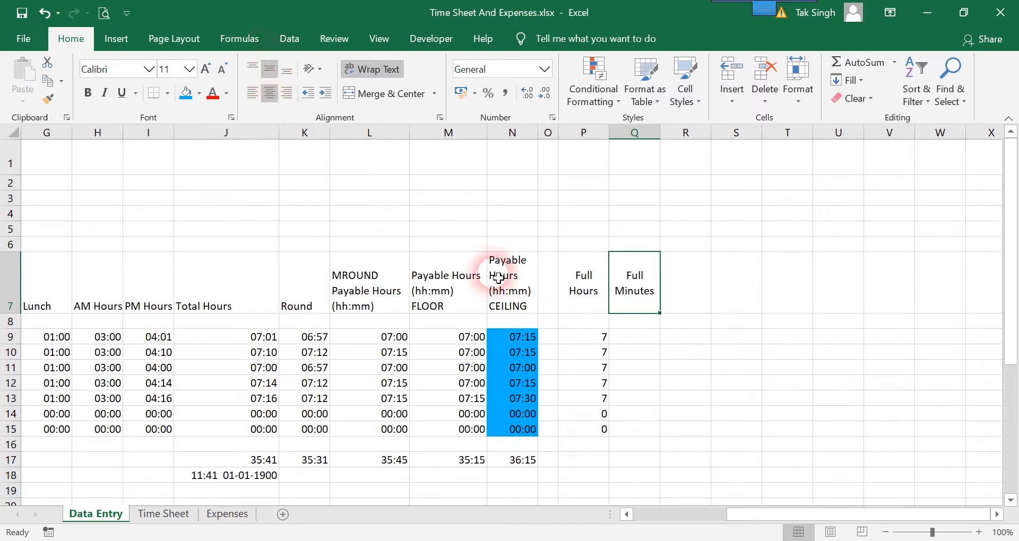
# Enter =MINUTE(N9) in Q9 and fill it down to Q15 (15, 15, 0, 15, 30, 0, 0)
pyautogui.click(643, 345)
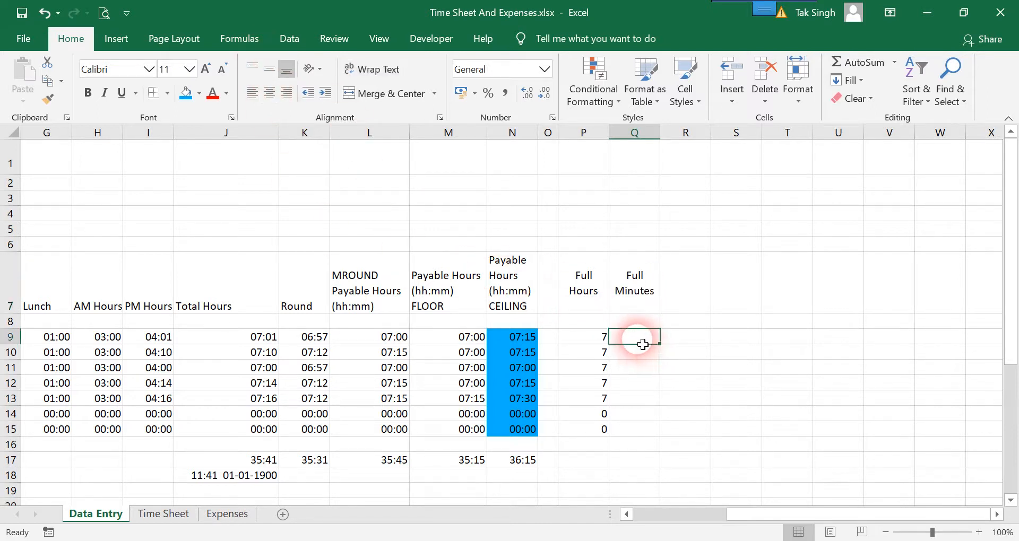
pyautogui.write('=minu')
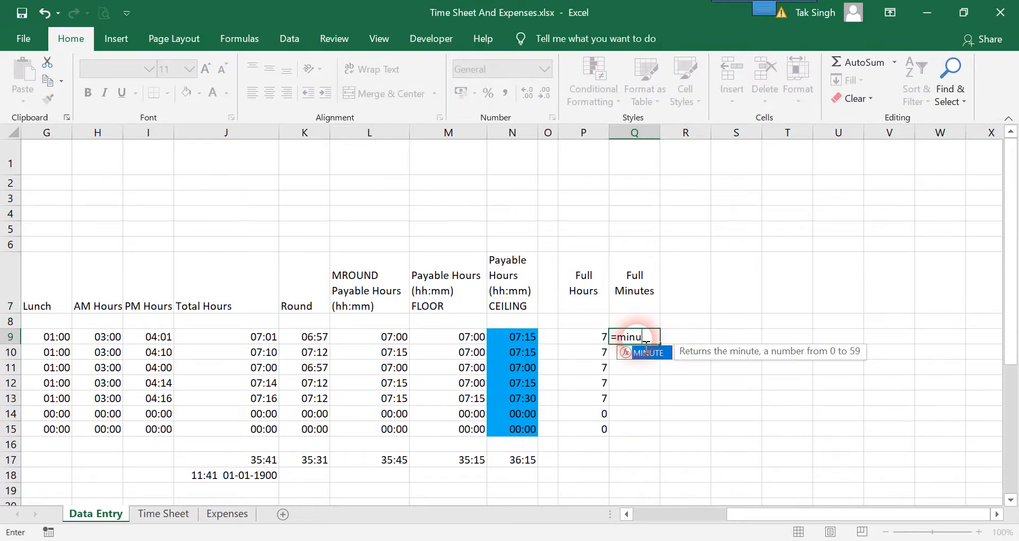
pyautogui.press('Tab')
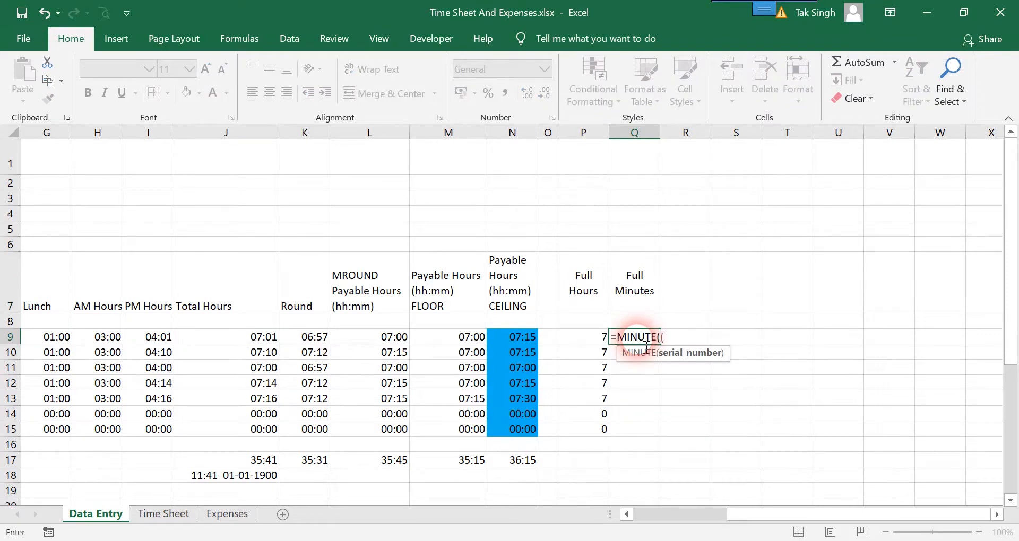
pyautogui.press('Left')
pyautogui.press('Left')
pyautogui.press('Left')
pyautogui.press('Return')
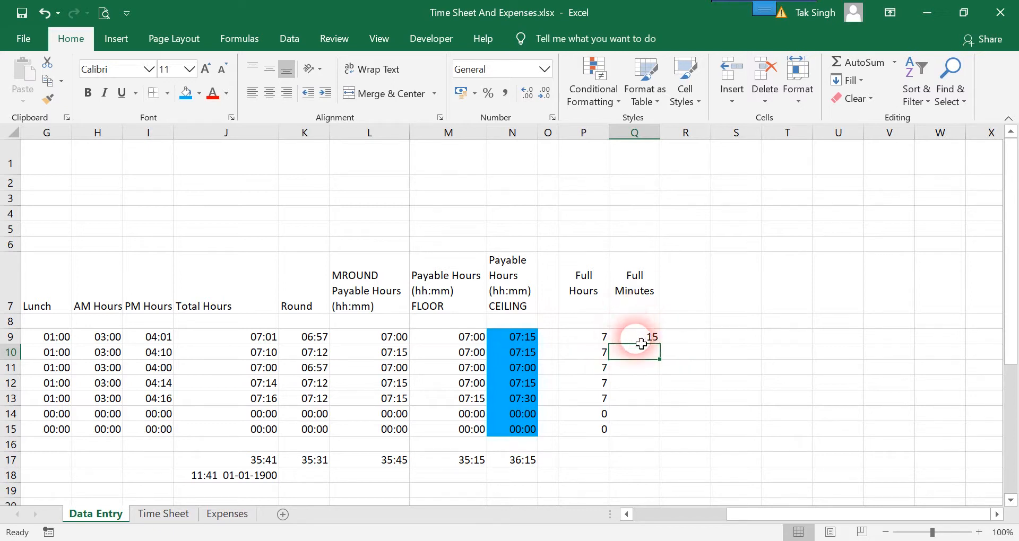
pyautogui.press('Up')
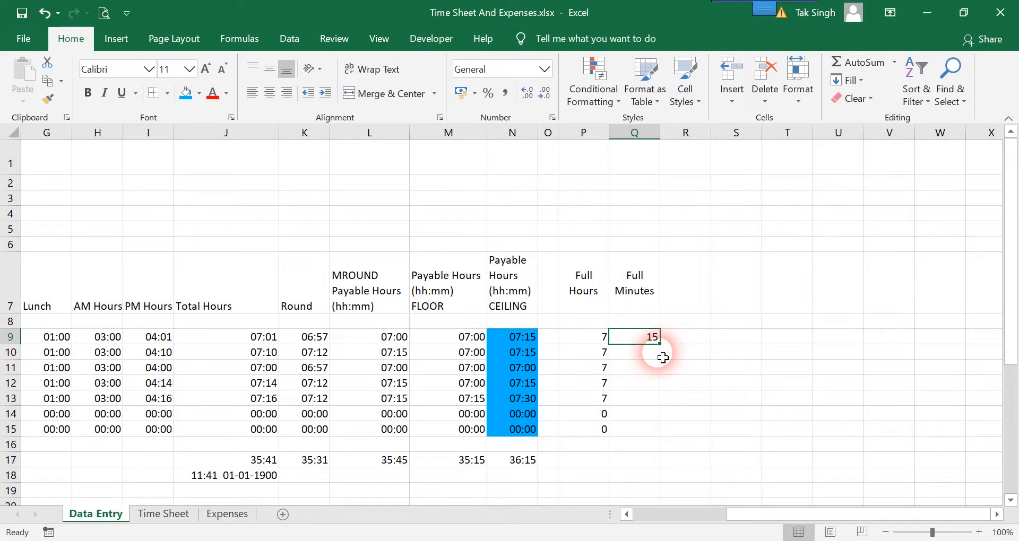
pyautogui.doubleClick(666, 348)
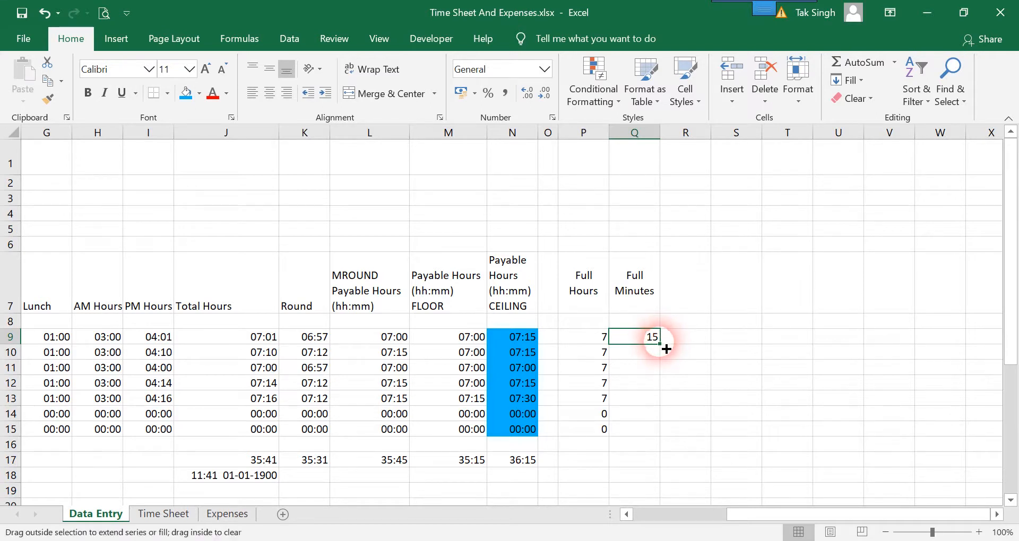
pyautogui.click(699, 294)
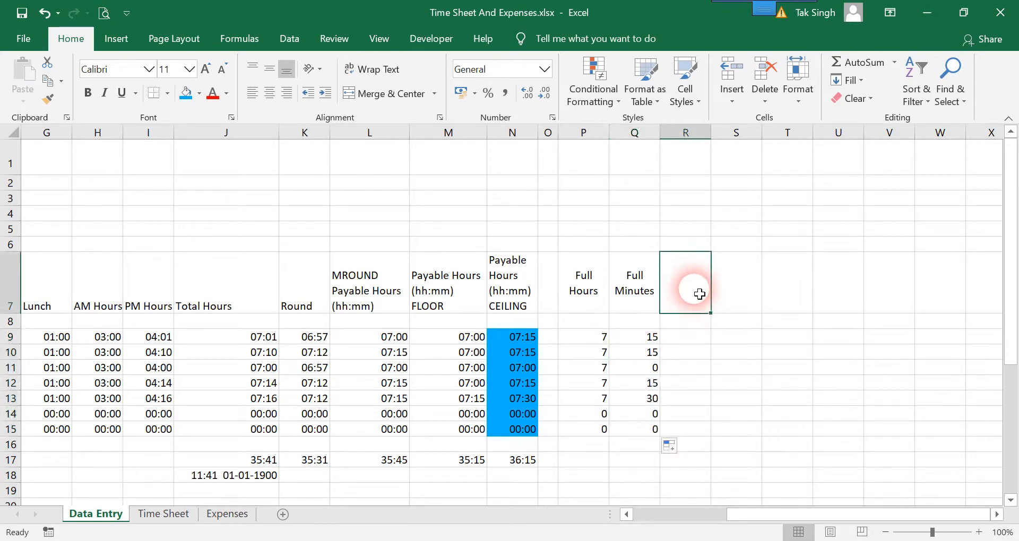
# Enter 'Decimal' in R7 with Middle Align and Center applied
pyautogui.write('Decimal')
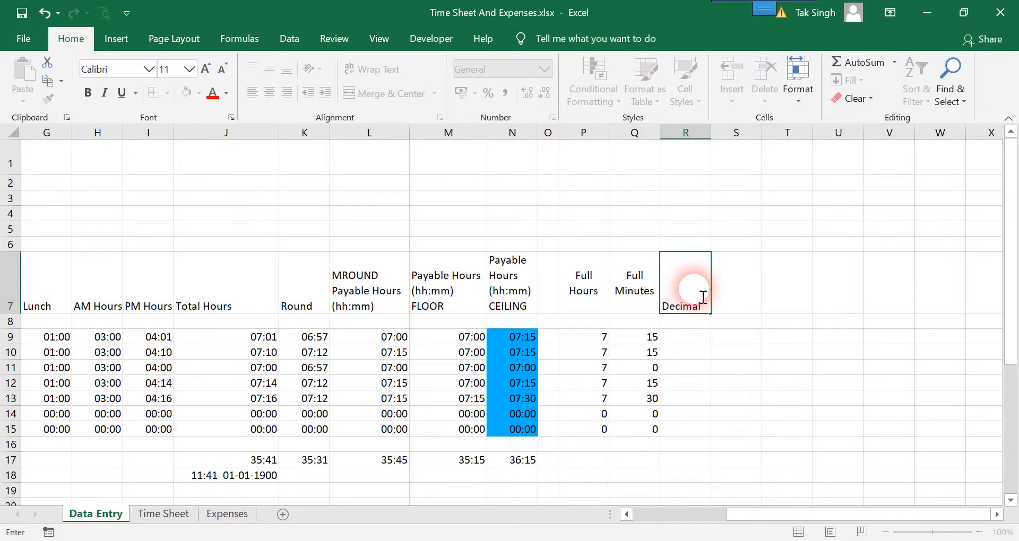
pyautogui.press('Return')
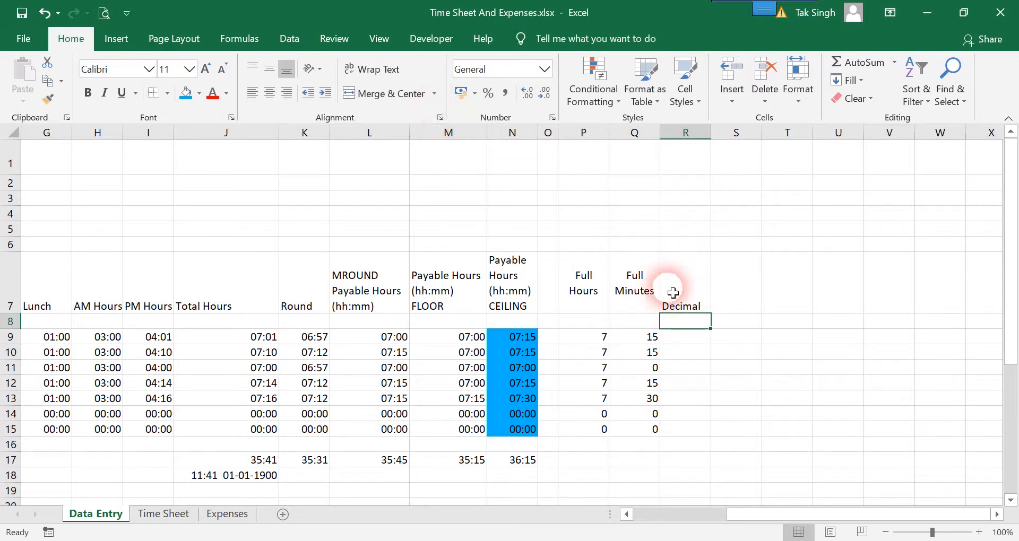
pyautogui.click(673, 291)
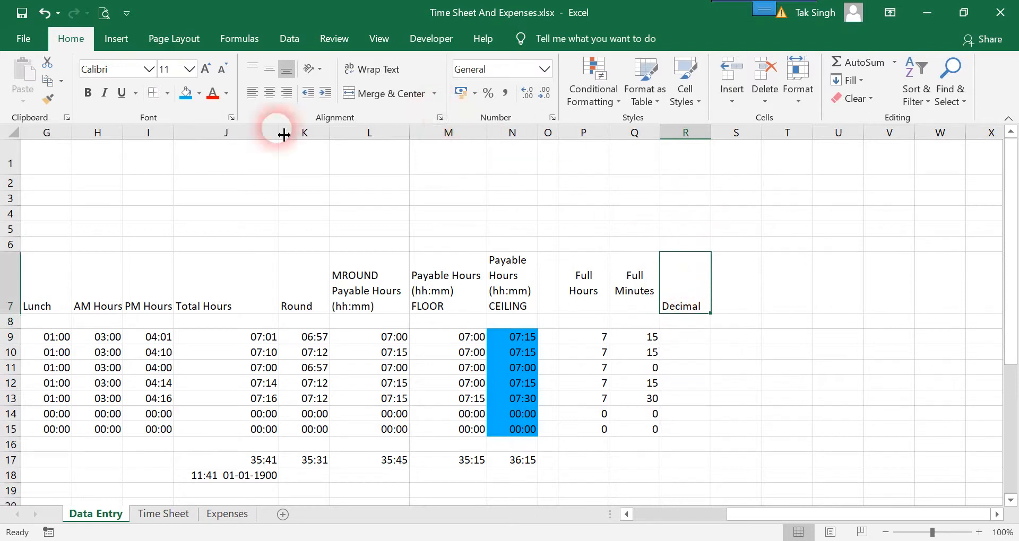
pyautogui.click(269, 70)
pyautogui.click(268, 94)
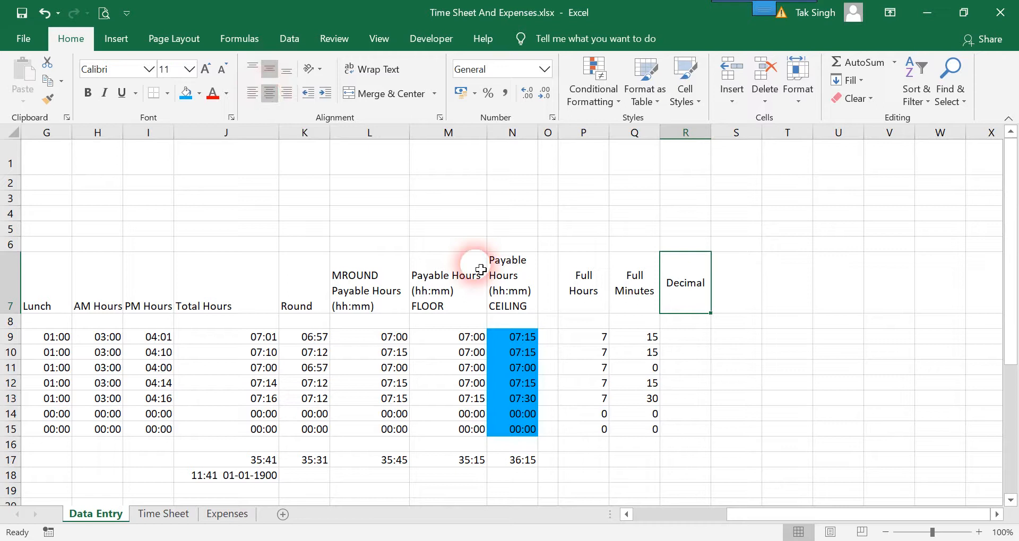
pyautogui.click(696, 344)
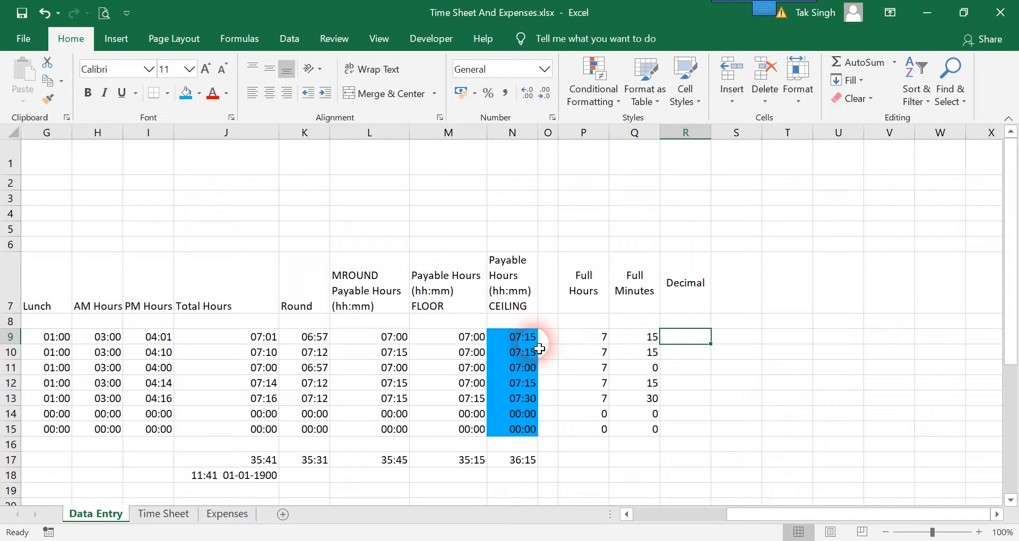
# Enter =N9*24 in R9 and set its number format to General, showing 7.25
pyautogui.write('=')
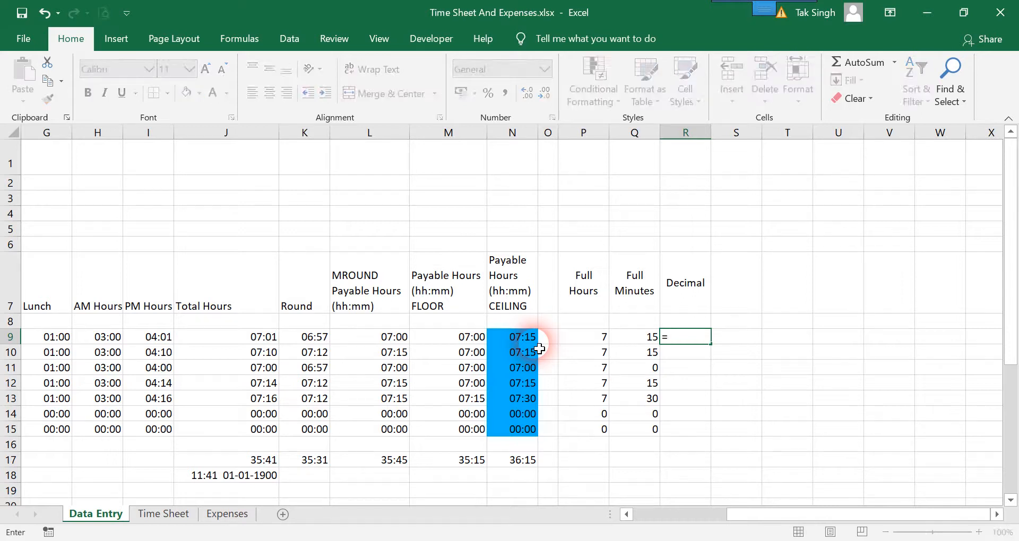
pyautogui.click(533, 338)
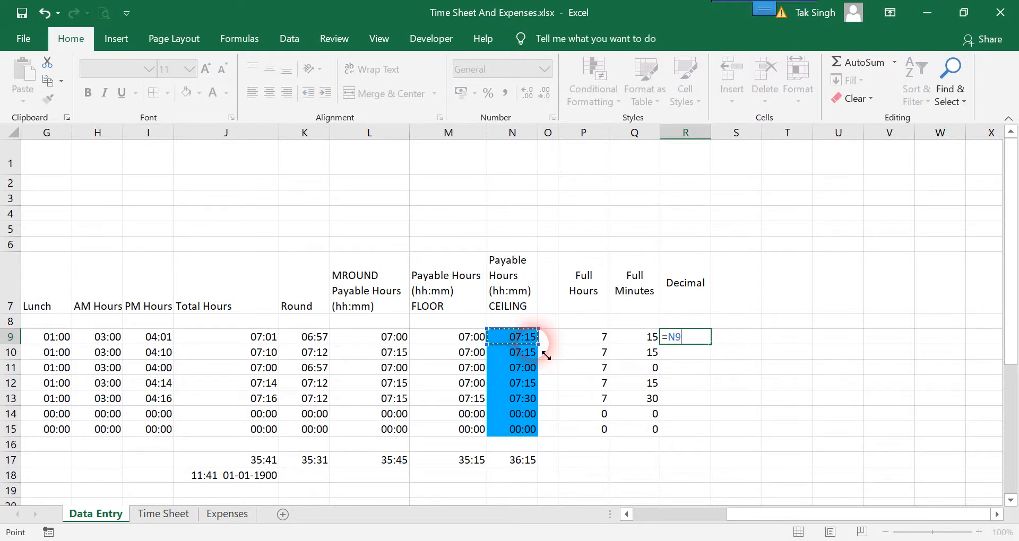
pyautogui.write('*')
pyautogui.press('Return')
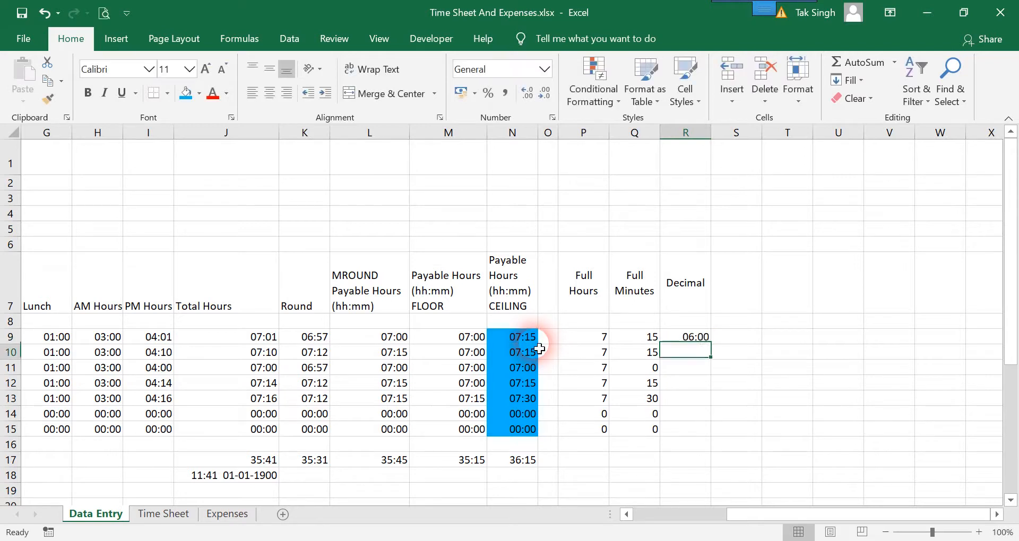
pyautogui.click(686, 337)
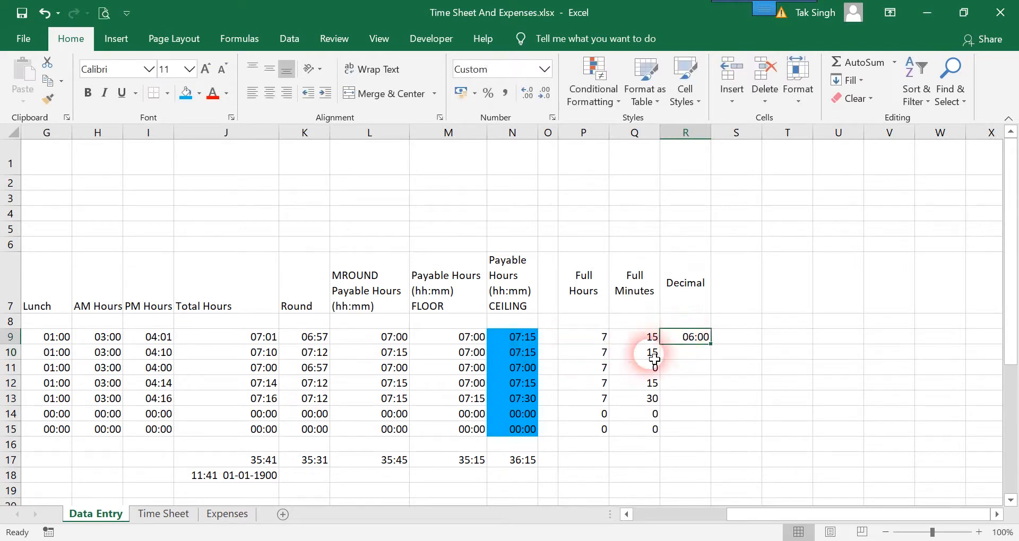
pyautogui.click(544, 69)
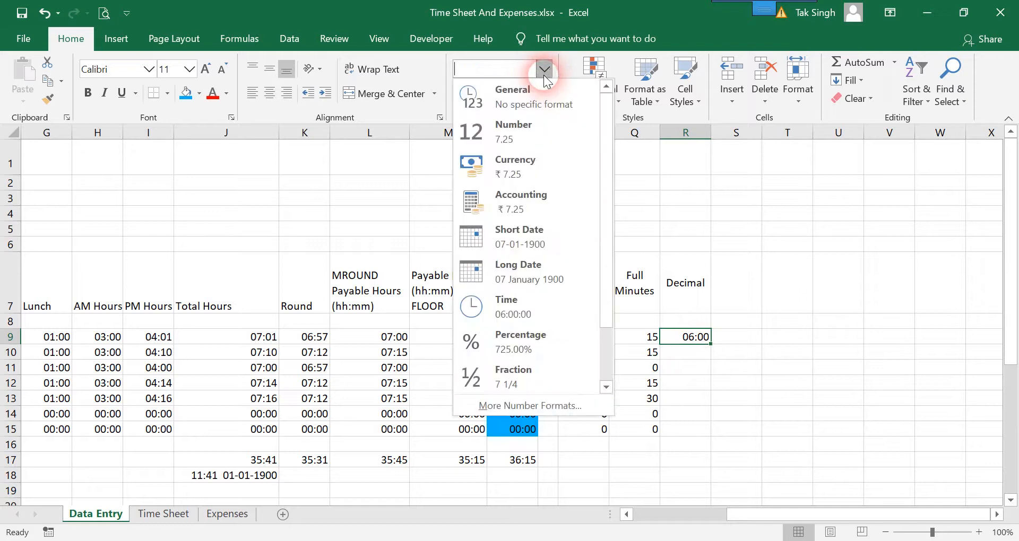
pyautogui.click(522, 103)
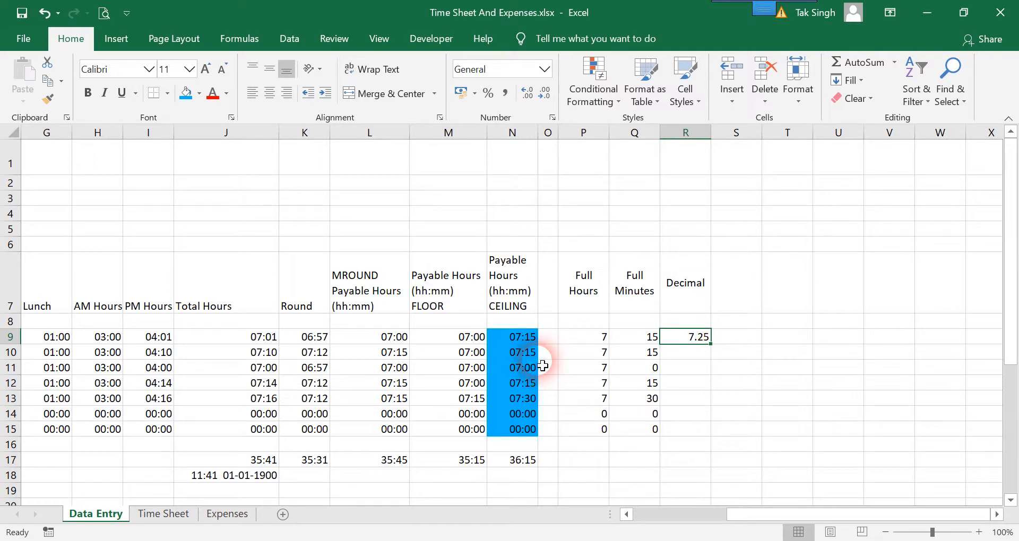
# Copy R9's formula down to R15 (7.25, 7.25, 7, 7.25, 7.5, 0, 0), then open the Expenses sheet
pyautogui.moveTo(716, 349); pyautogui.dragTo(717, 350)
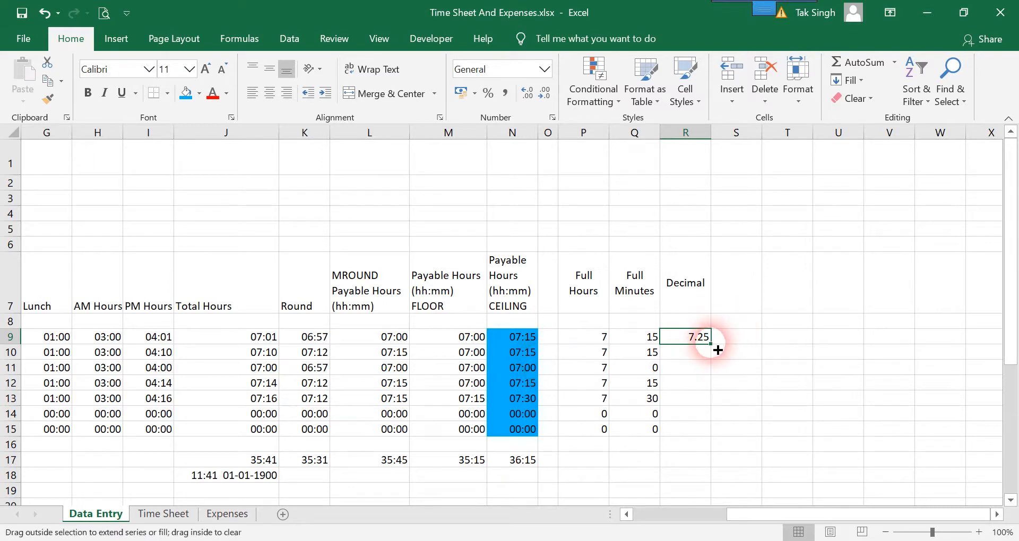
pyautogui.click(711, 345)
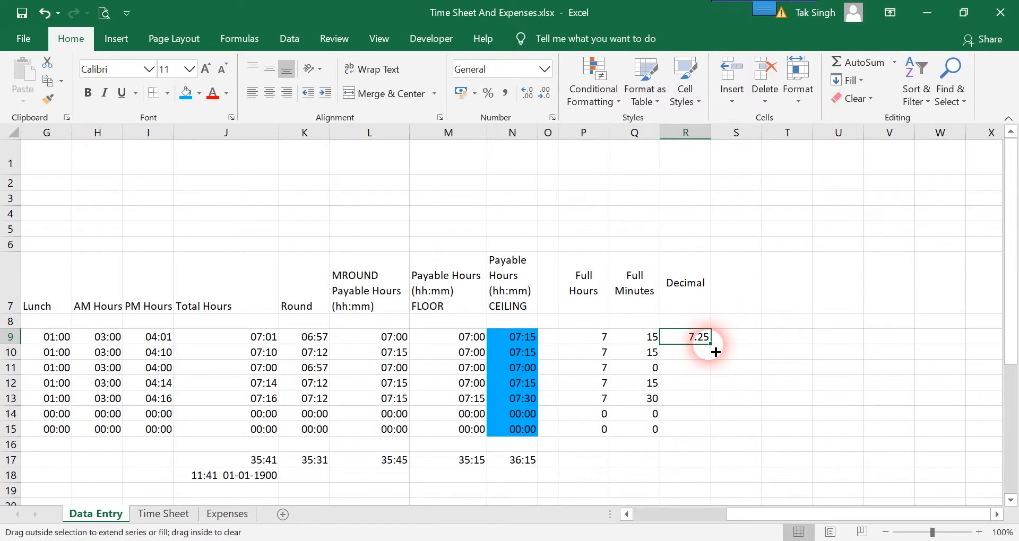
pyautogui.doubleClick(718, 350)
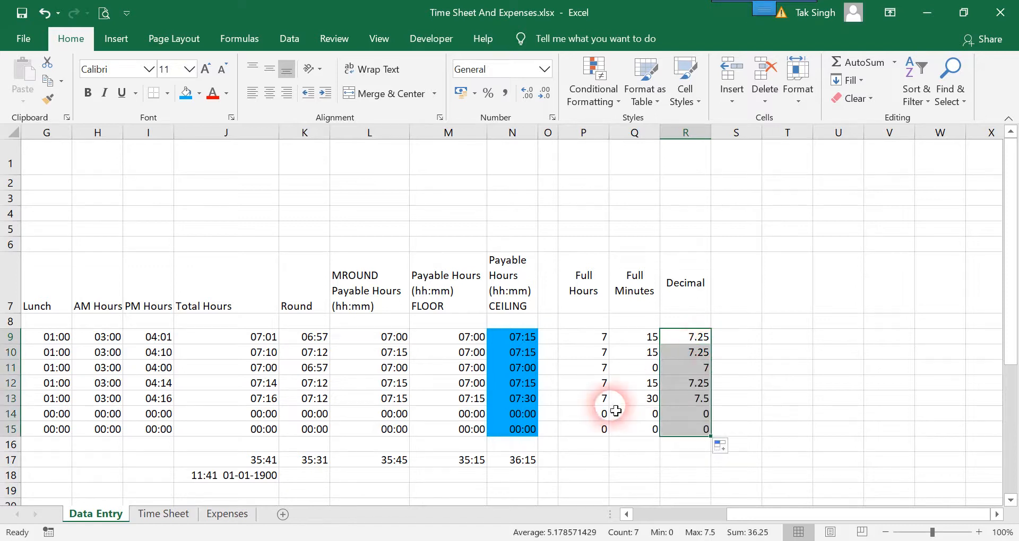
pyautogui.click(536, 402)
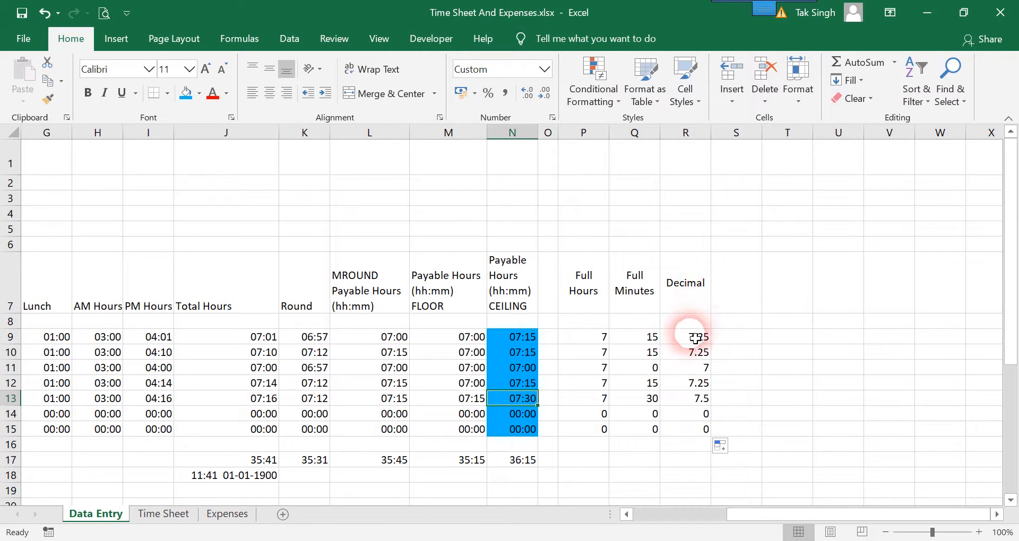
pyautogui.click(696, 336)
pyautogui.click(210, 519)
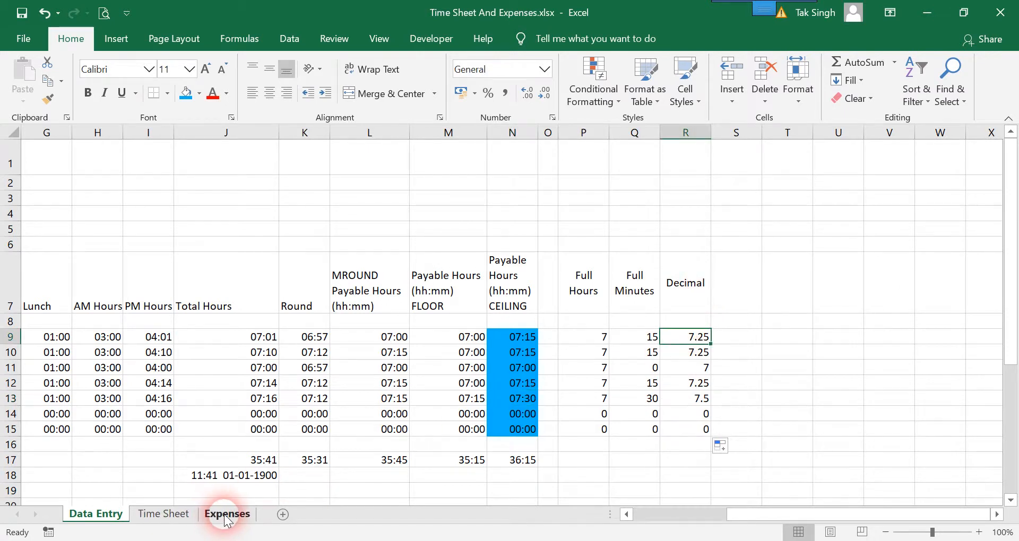
# Link Monday and Tuesday hours on the form to Data Entry Decimal values (7.25 each)
pyautogui.click(209, 364)
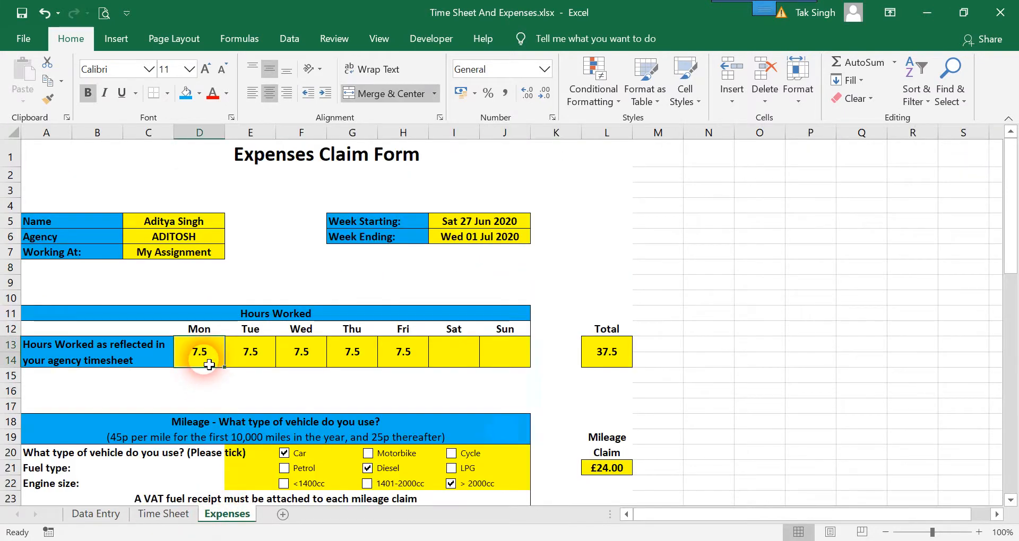
pyautogui.write('=')
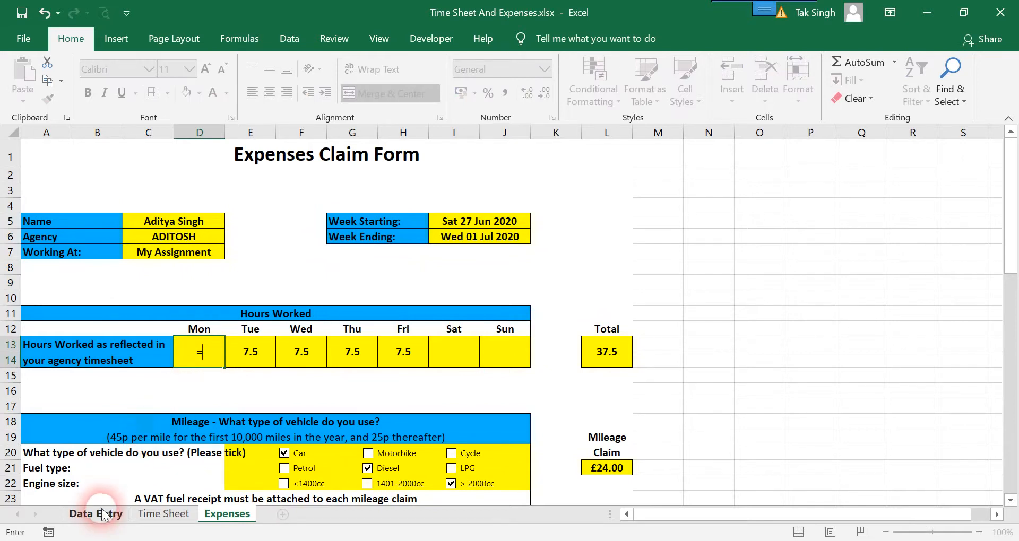
pyautogui.click(91, 514)
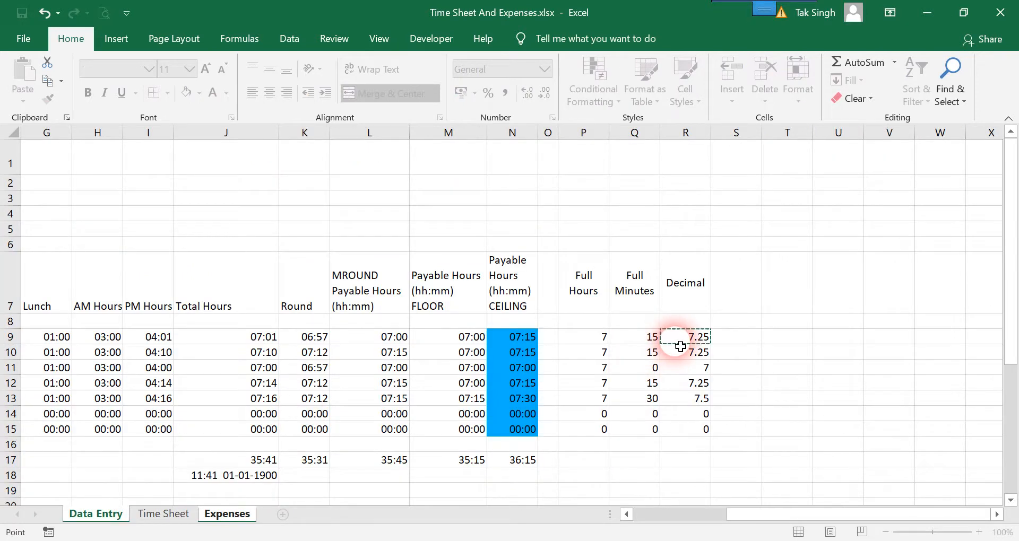
pyautogui.click(699, 338)
pyautogui.press('Return')
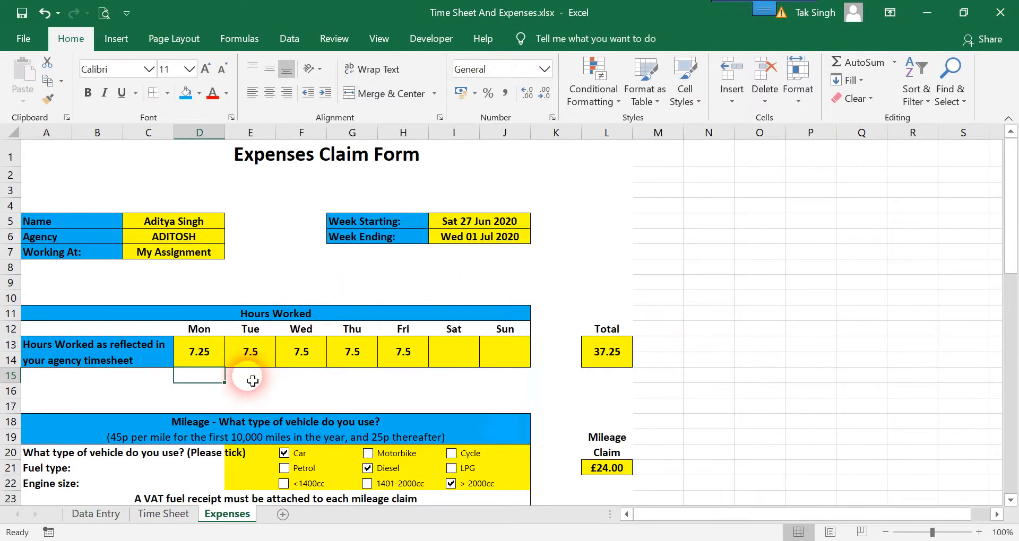
pyautogui.click(256, 363)
pyautogui.write('=')
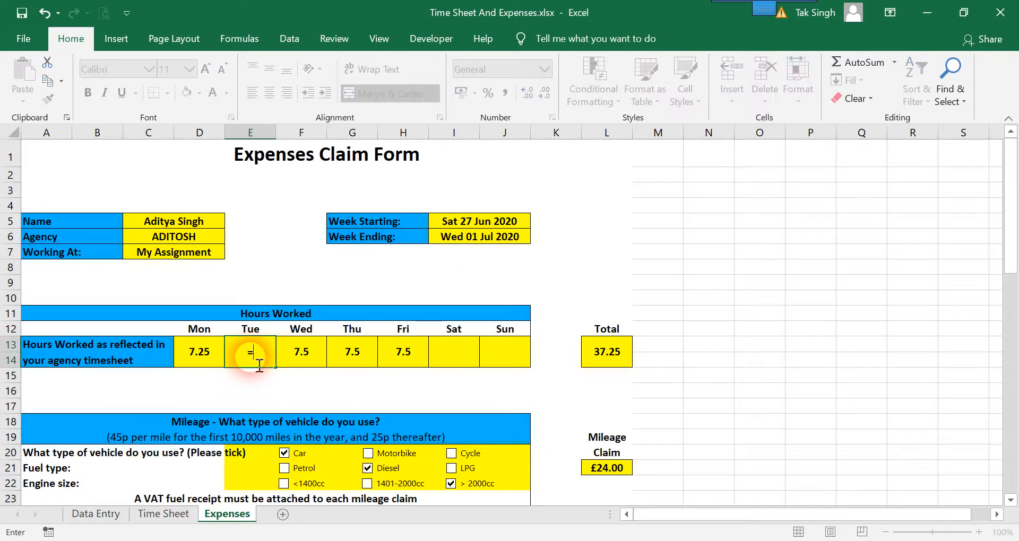
pyautogui.click(108, 511)
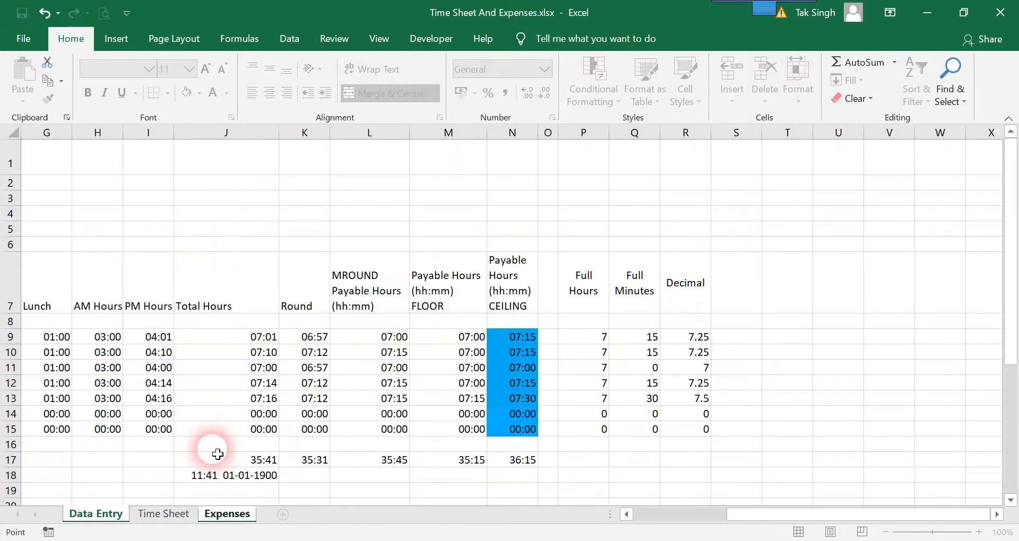
pyautogui.click(229, 513)
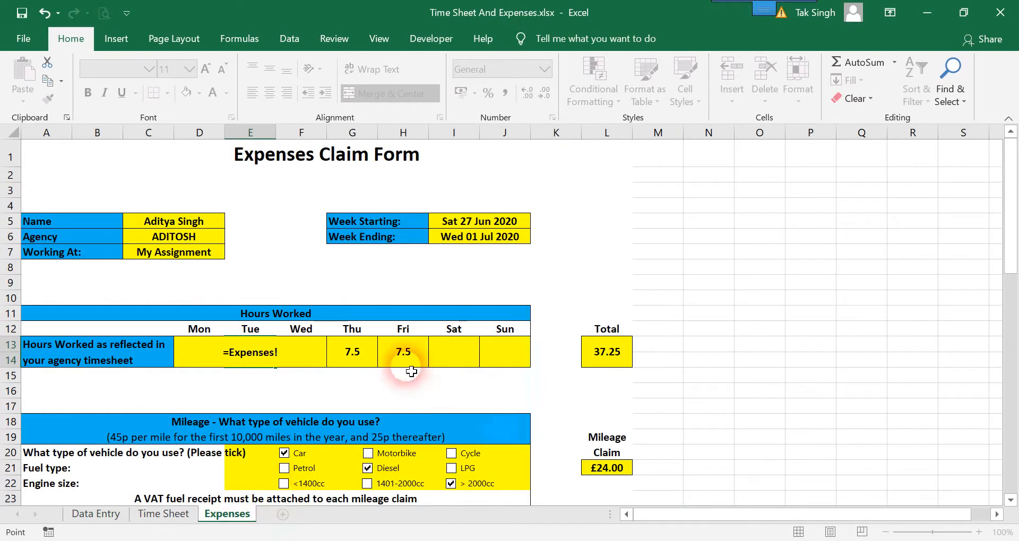
pyautogui.press('Escape')
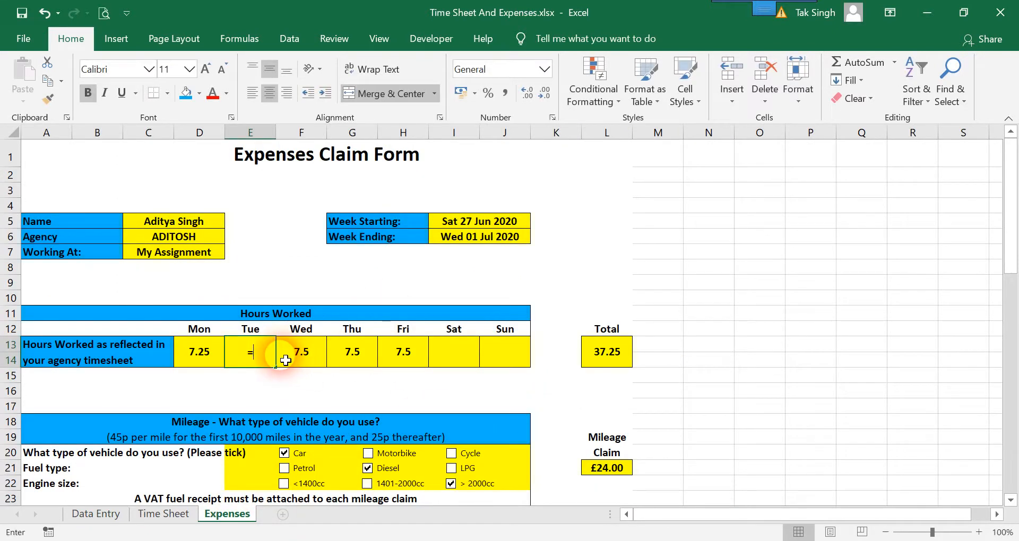
pyautogui.click(106, 518)
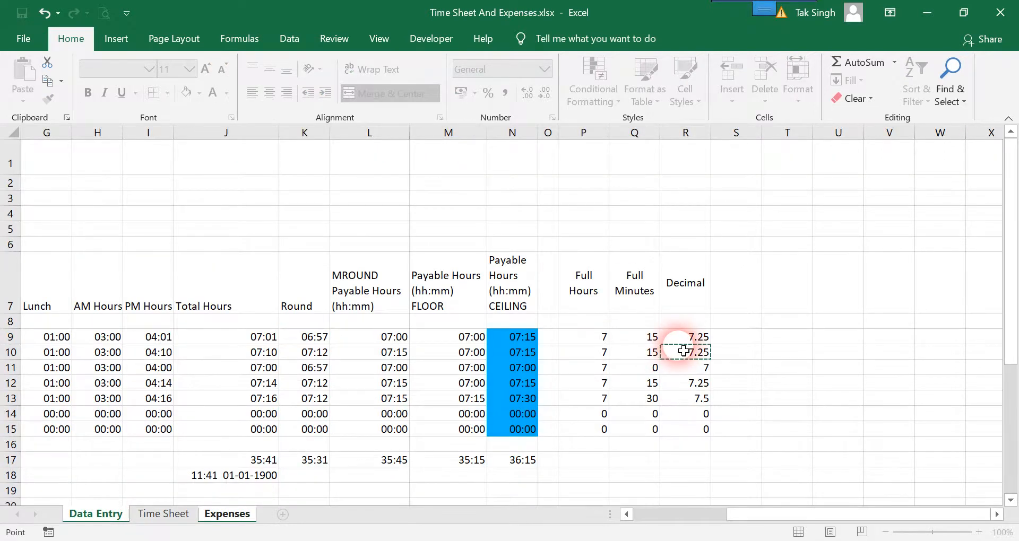
pyautogui.press('Return')
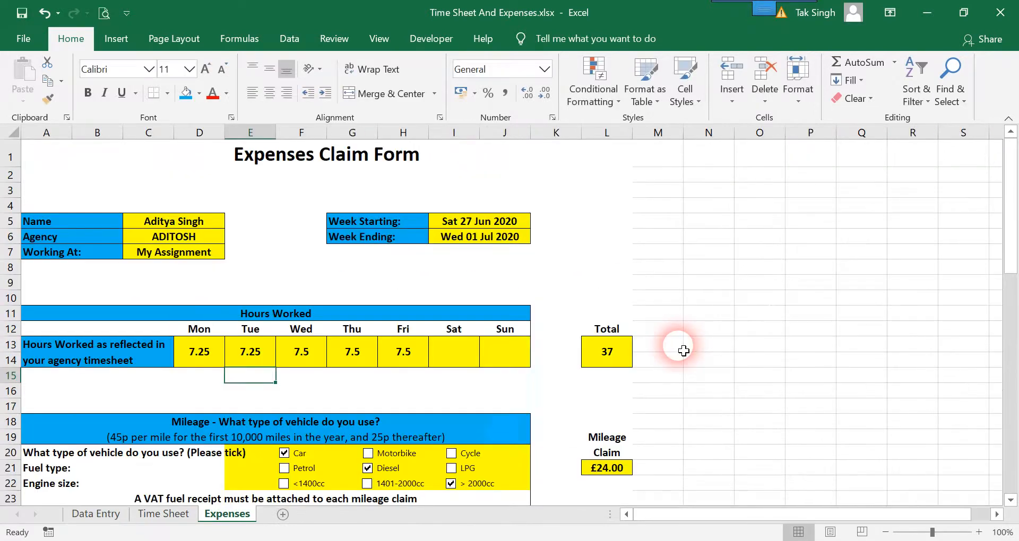
# Link Wednesday to Friday hours to their Decimal values 7, 7.25 and 7.5
pyautogui.click(308, 352)
pyautogui.write('=')
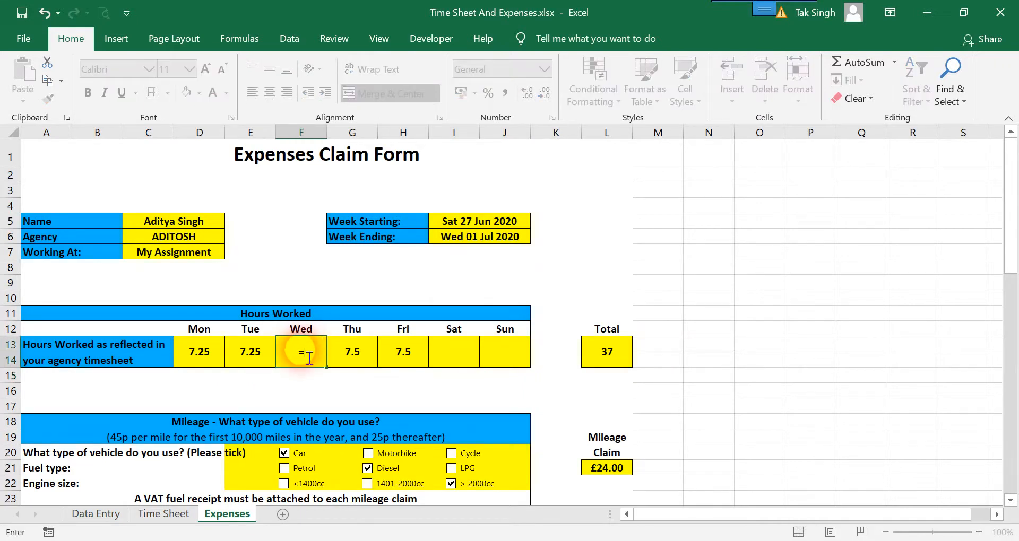
pyautogui.click(108, 516)
pyautogui.click(690, 376)
pyautogui.press('Return')
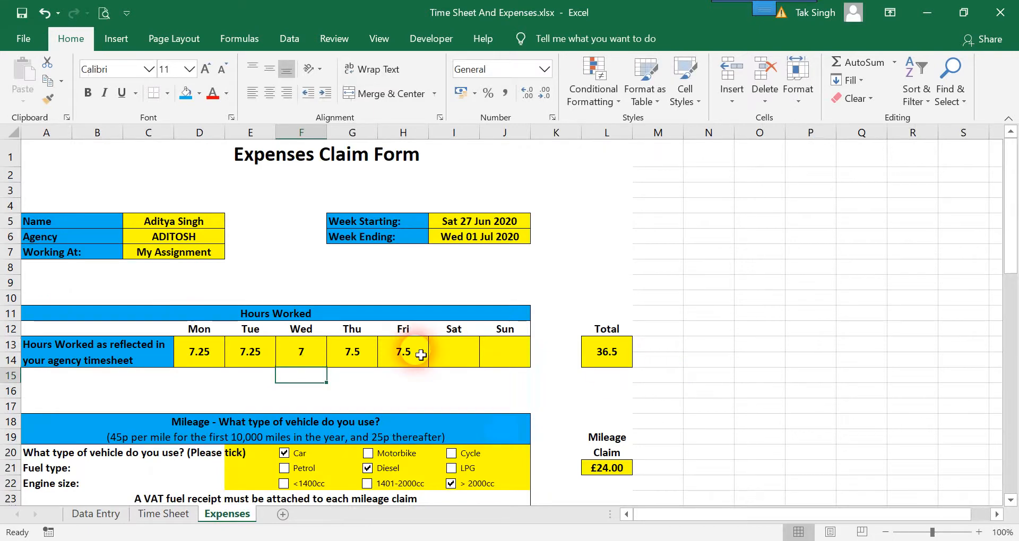
pyautogui.click(359, 355)
pyautogui.write('=')
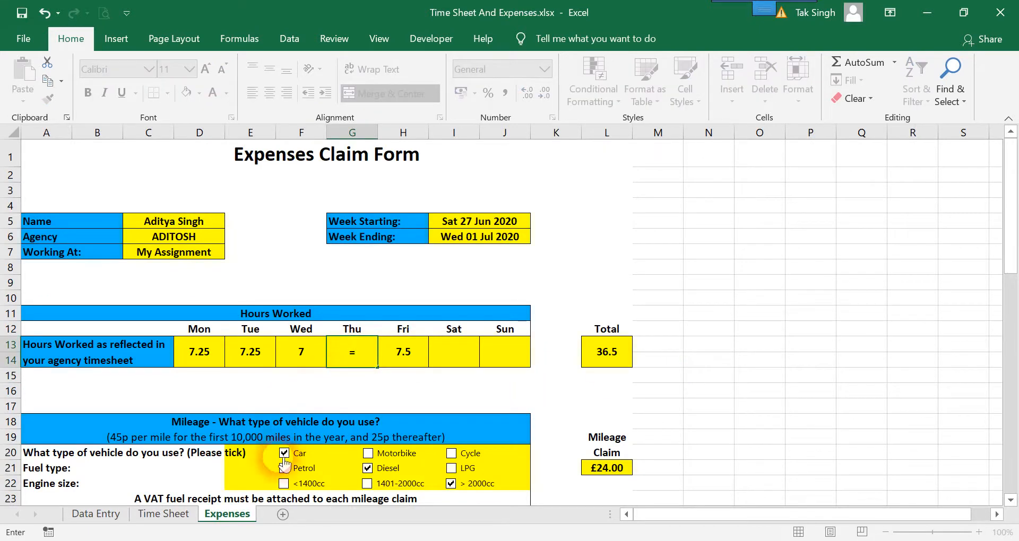
pyautogui.click(121, 516)
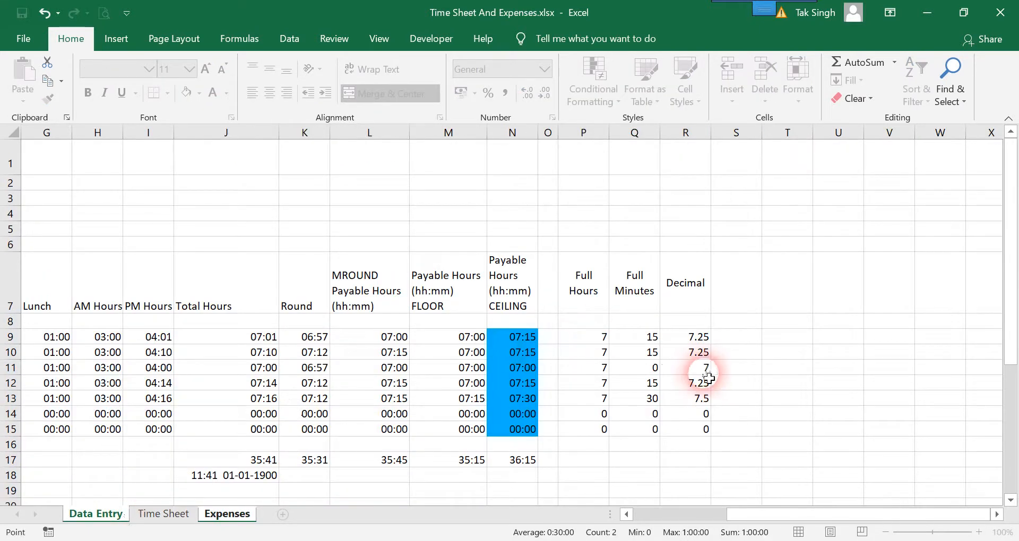
pyautogui.click(701, 383)
pyautogui.press('Return')
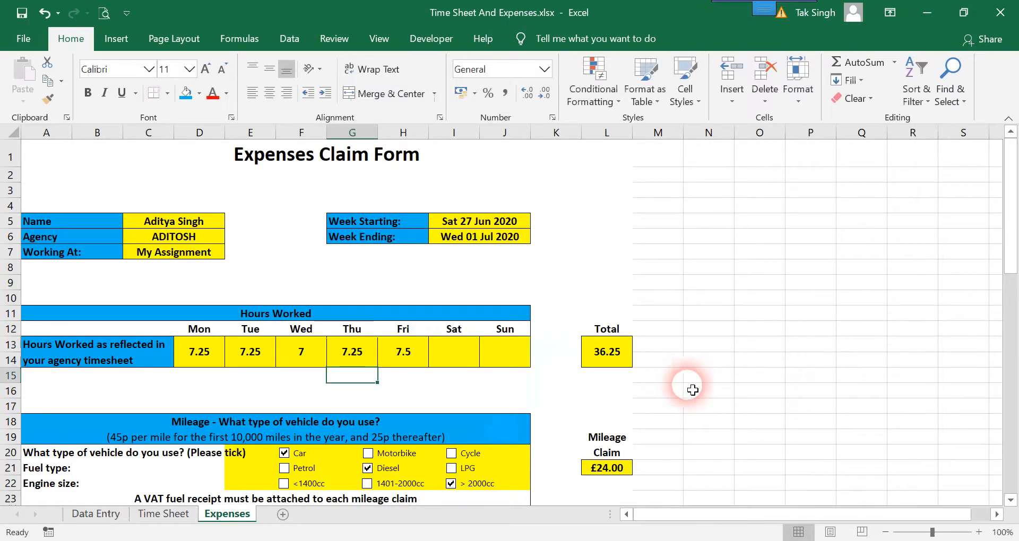
pyautogui.click(422, 353)
pyautogui.write('=')
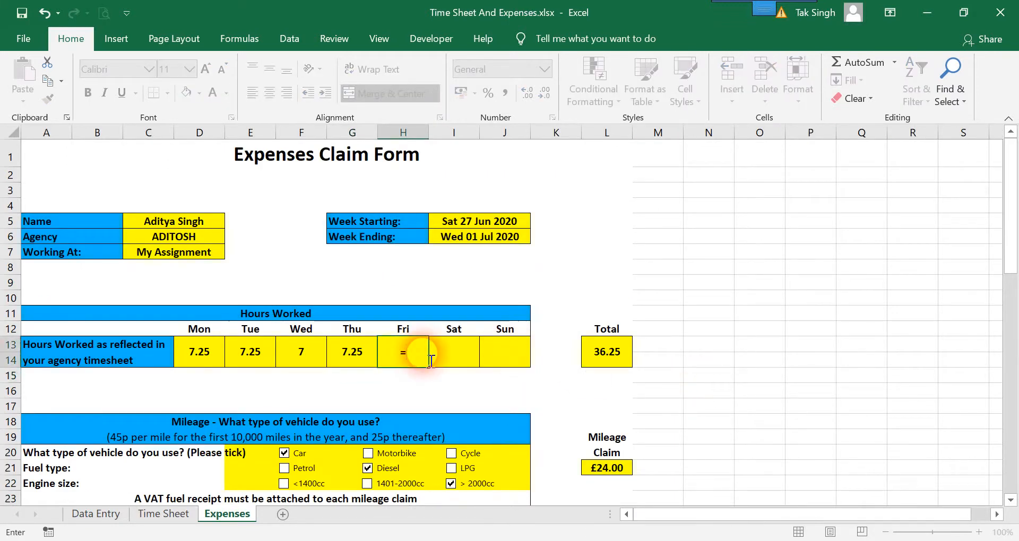
pyautogui.click(107, 518)
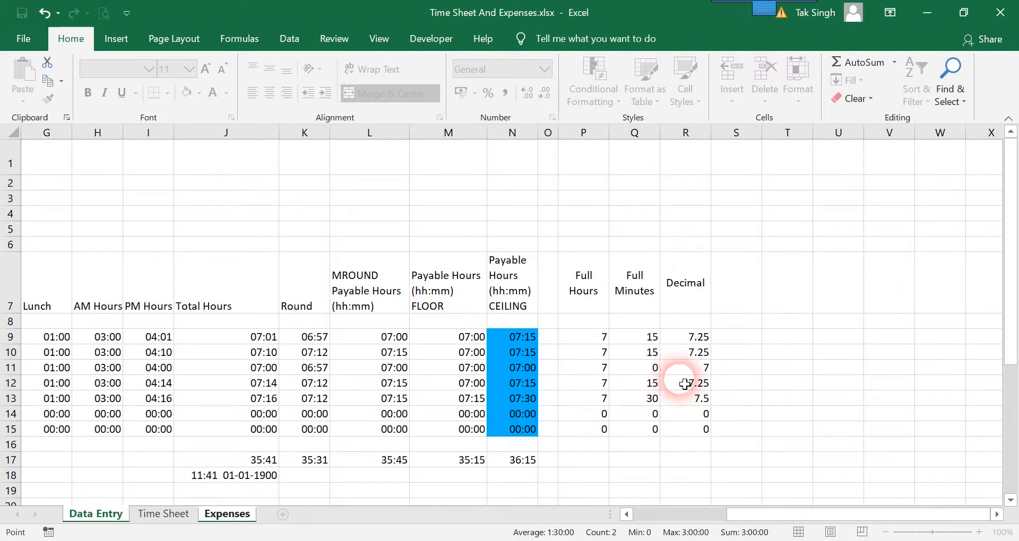
pyautogui.press('Return')
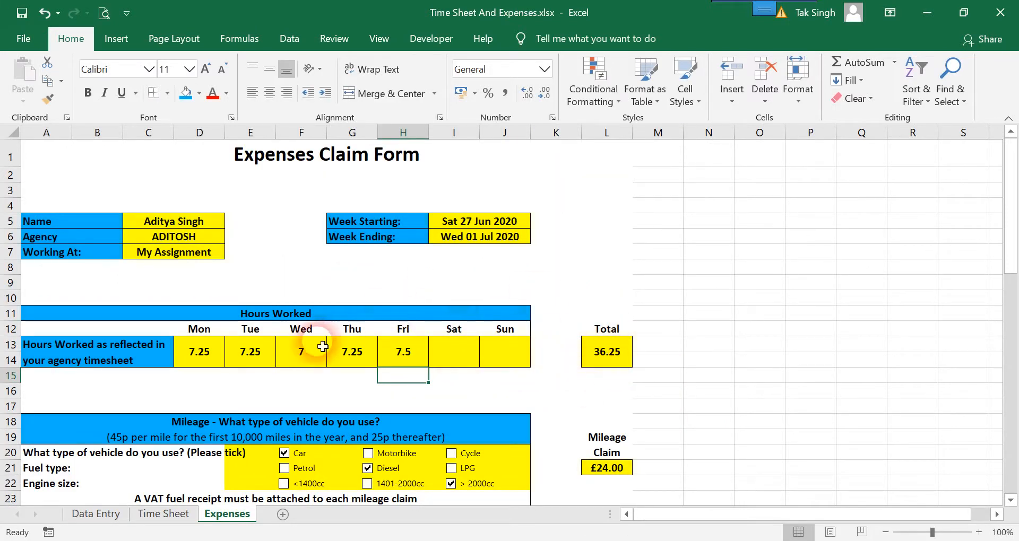
# Set C5:D7, I5:J6, D13:J14 and L13 to No Fill
pyautogui.moveTo(175, 221); pyautogui.dragTo(192, 252)
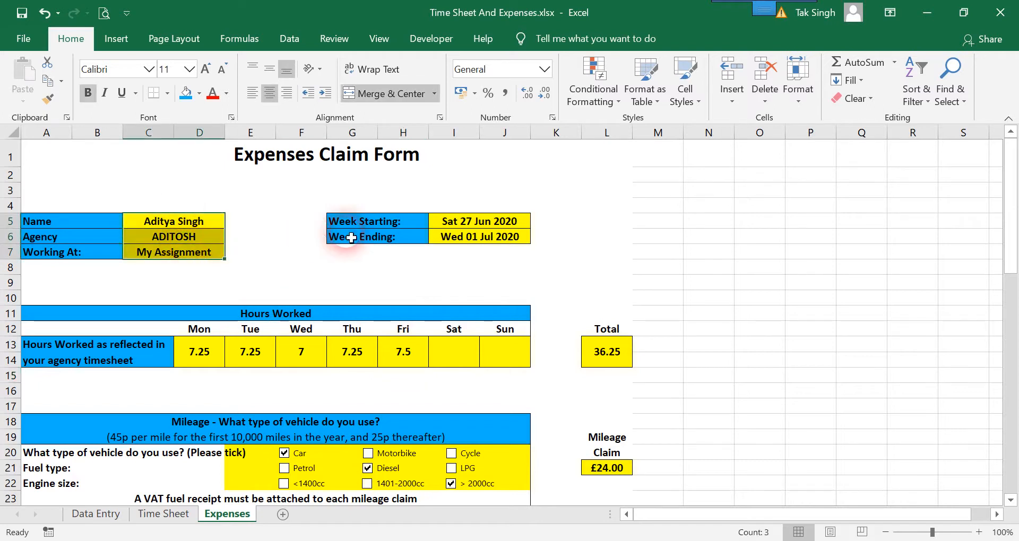
pyautogui.keyDown('ctrl'); pyautogui.moveTo(502, 228); pyautogui.dragTo(504, 237); pyautogui.keyUp('ctrl')
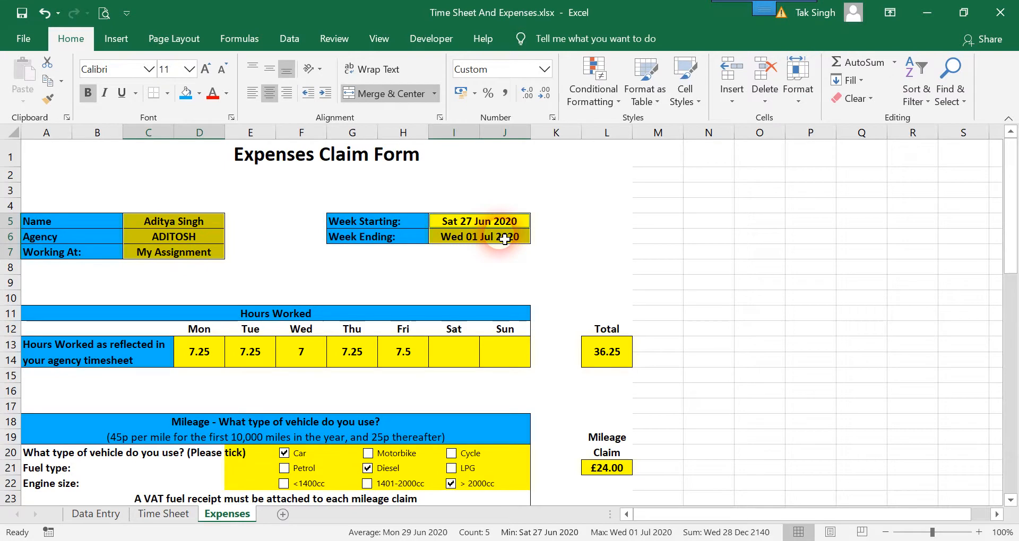
pyautogui.keyDown('ctrl'); pyautogui.moveTo(214, 355); pyautogui.dragTo(507, 359); pyautogui.keyUp('ctrl')
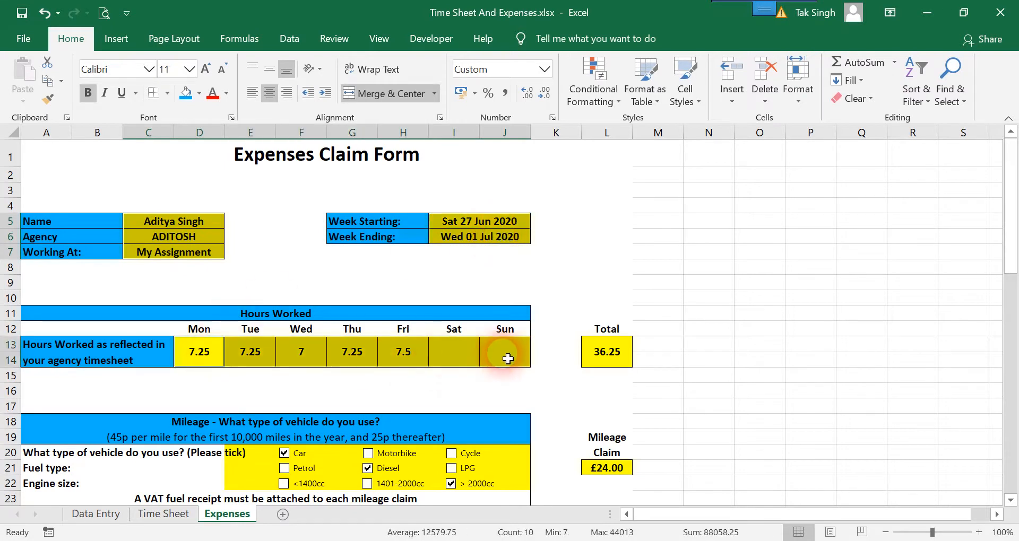
pyautogui.keyDown('ctrl'); pyautogui.click(614, 355); pyautogui.keyUp('ctrl')
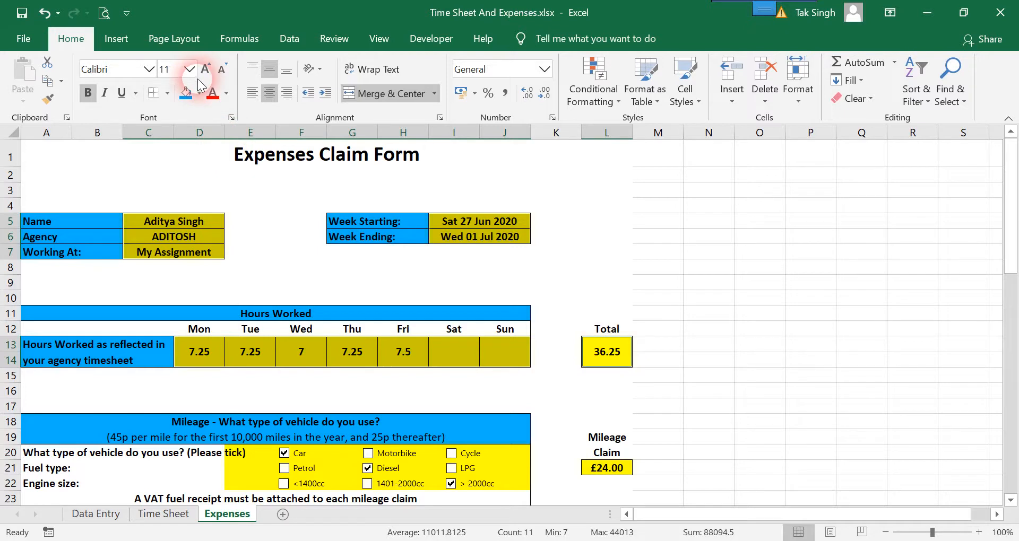
pyautogui.click(201, 96)
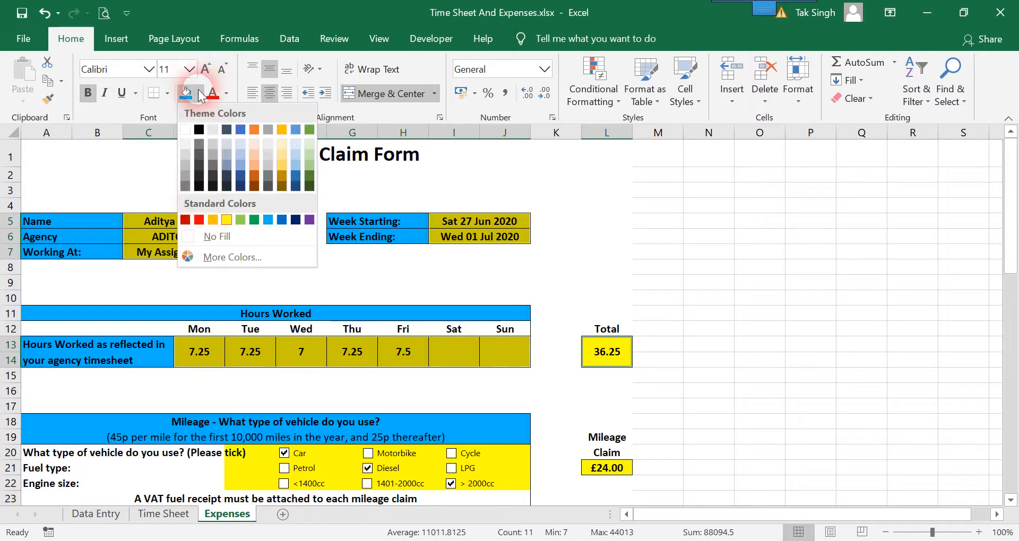
pyautogui.click(213, 240)
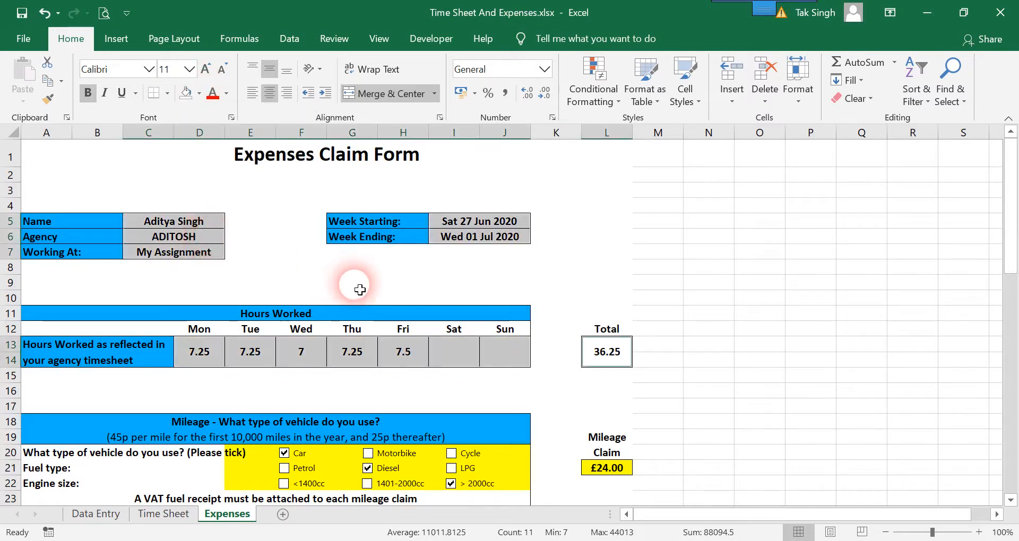
pyautogui.click(570, 348)
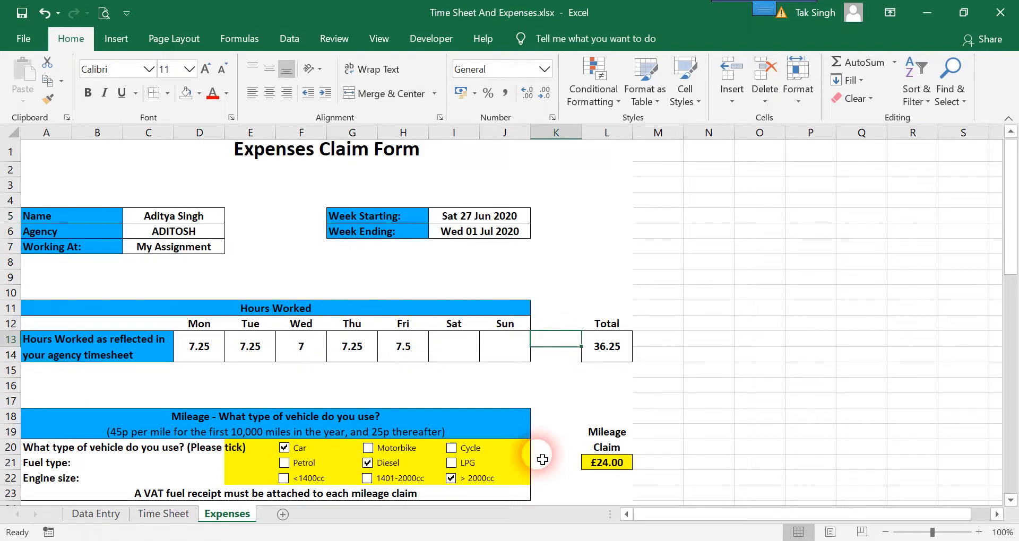
pyautogui.scroll(-4, 541, 455)
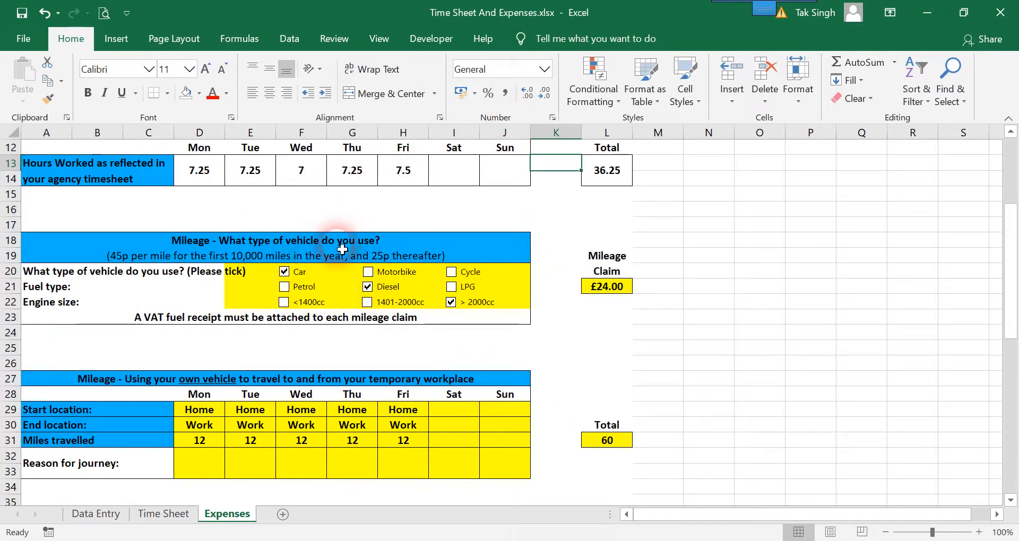
pyautogui.scroll(-3, 351, 286)
pyautogui.scroll(-2, 358, 314)
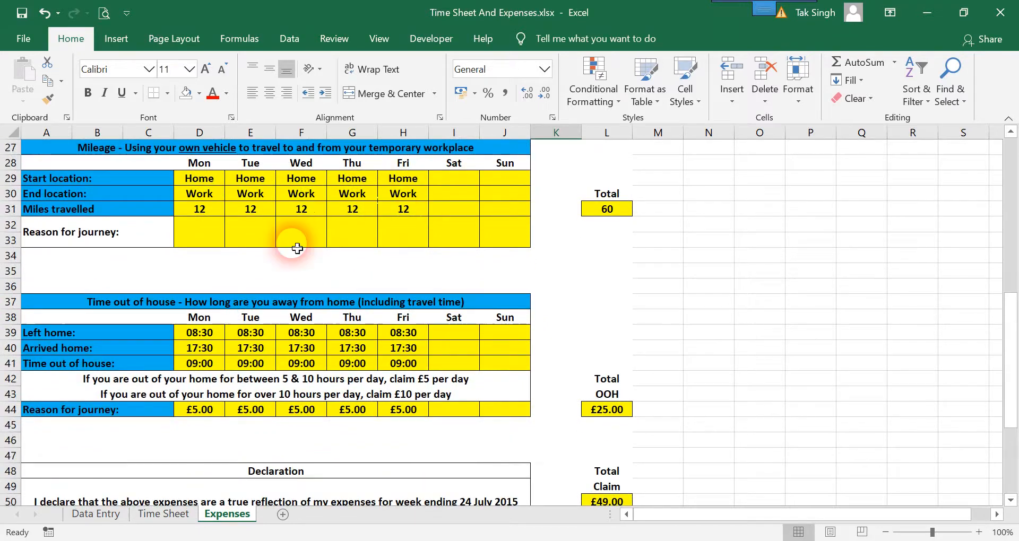
pyautogui.scroll(3, 393, 308)
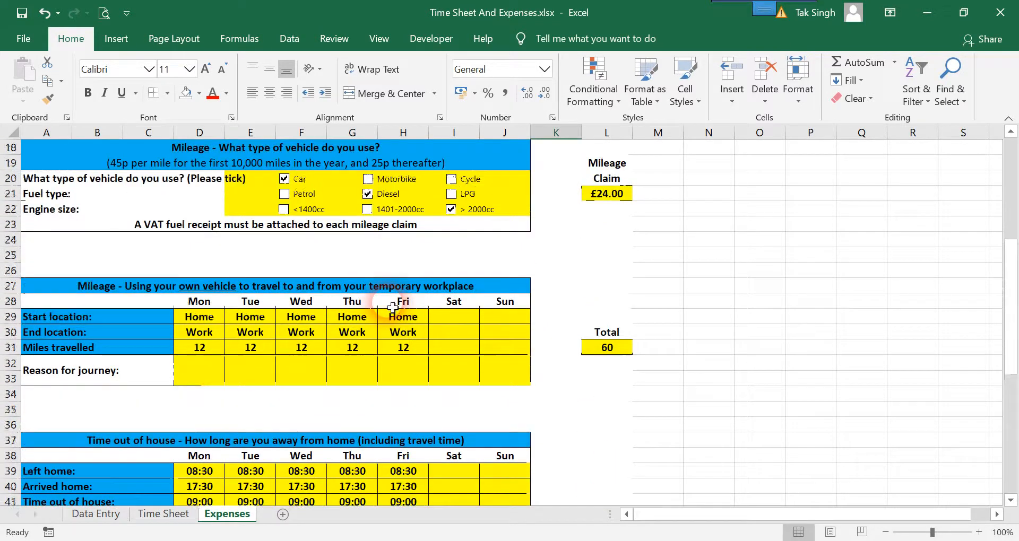